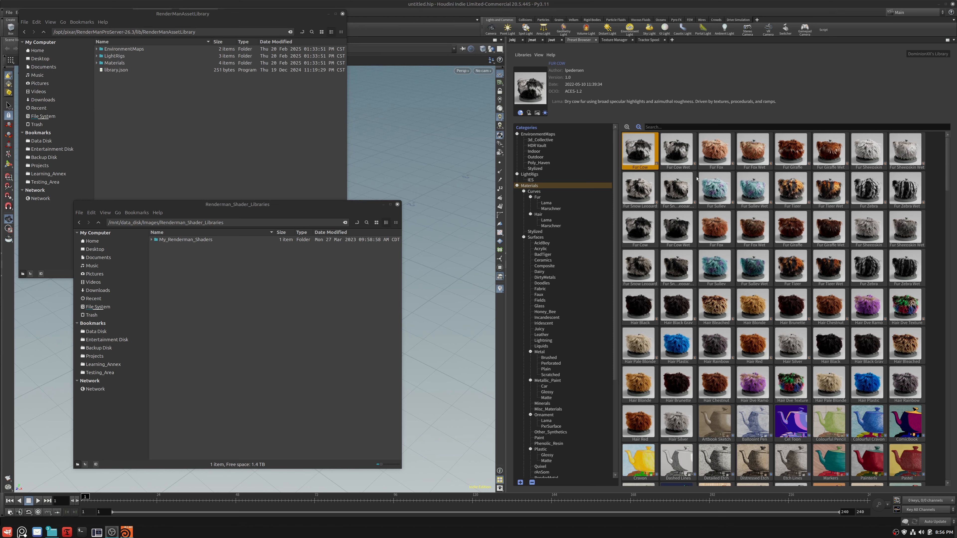
- Examine the personal library's LightRigs, switch the preset view to the Factory Library, and display its Surfaces materials
left_click(542, 175)
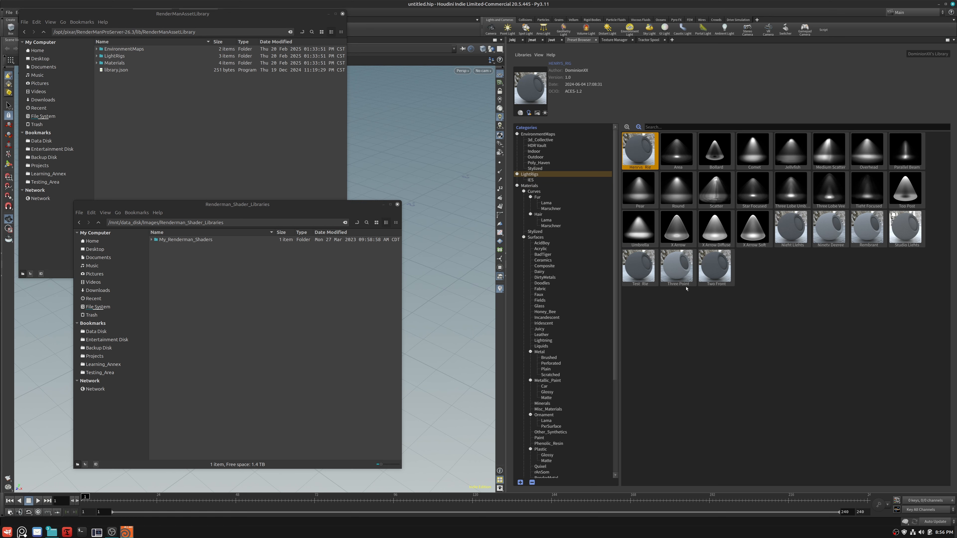
left_click(272, 113)
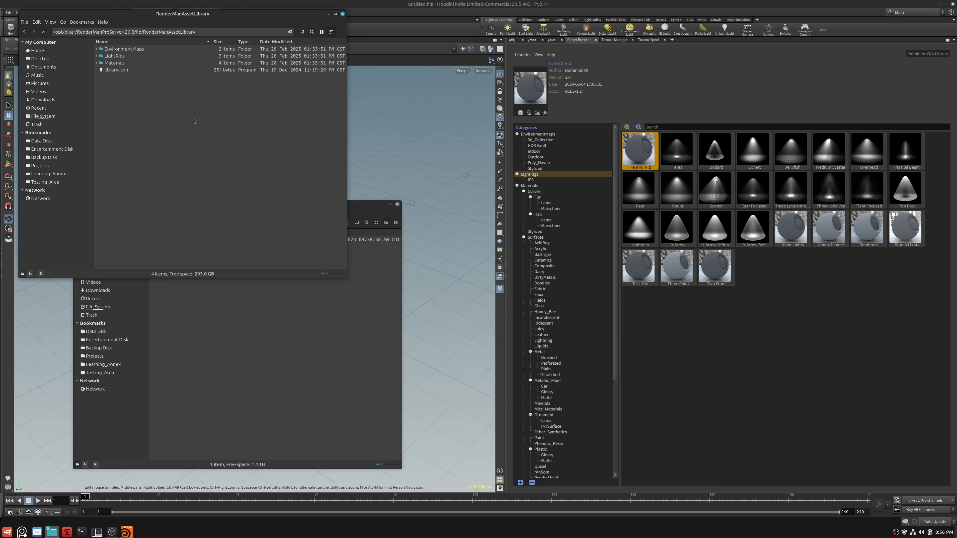
left_click(540, 57)
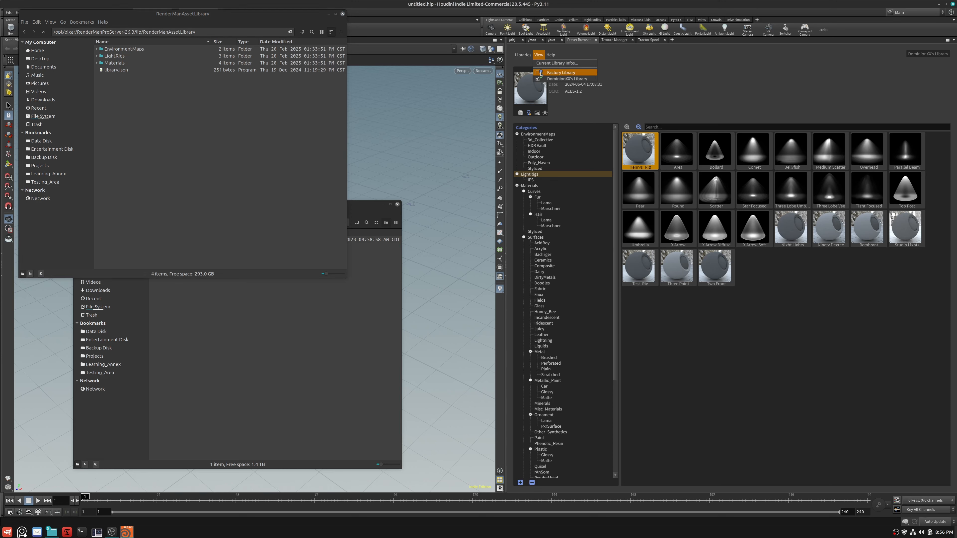
left_click(539, 75)
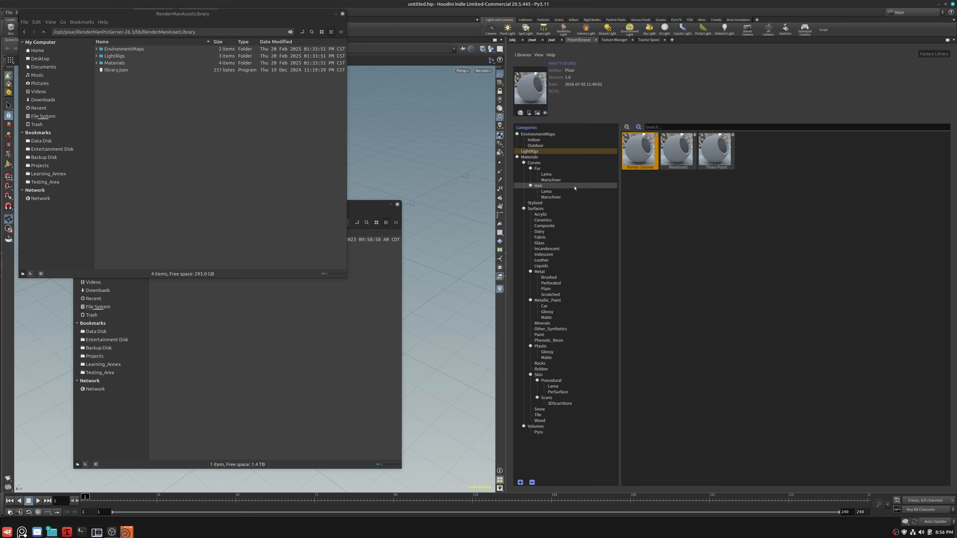
left_click(545, 208)
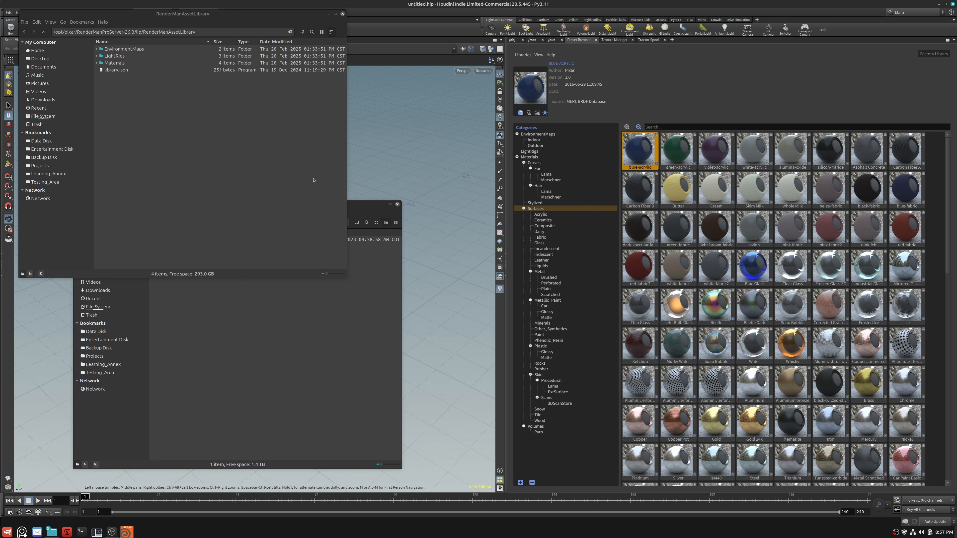
- Start creating a new preset library and browse to /mnt/data_disk/Images/Renderman_Shader_Libraries for its location
left_click(524, 56)
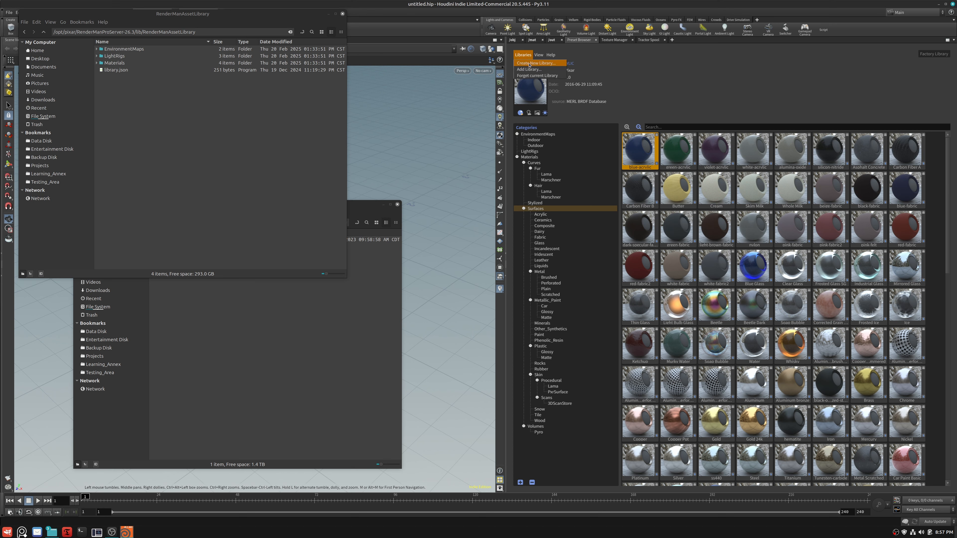
left_click(529, 64)
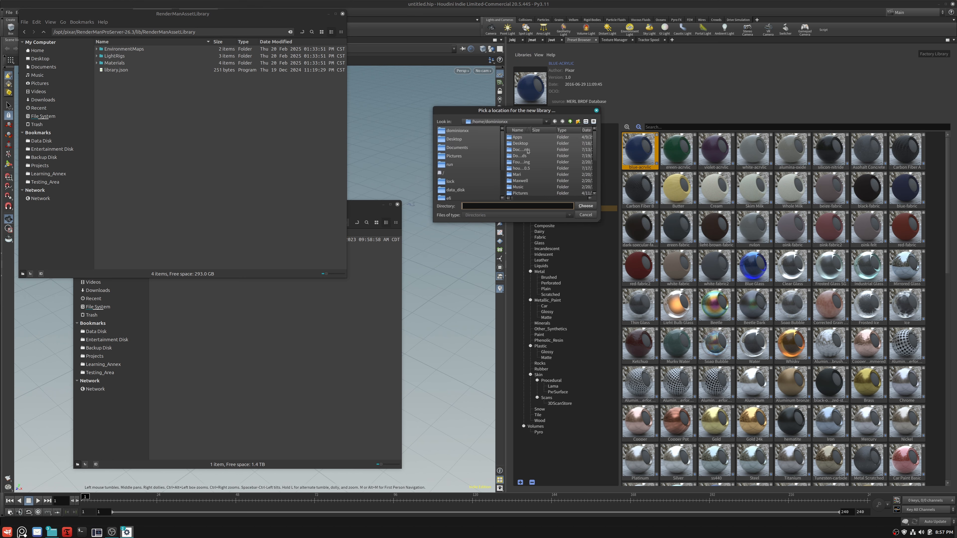
left_click_drag(601, 220, 825, 319)
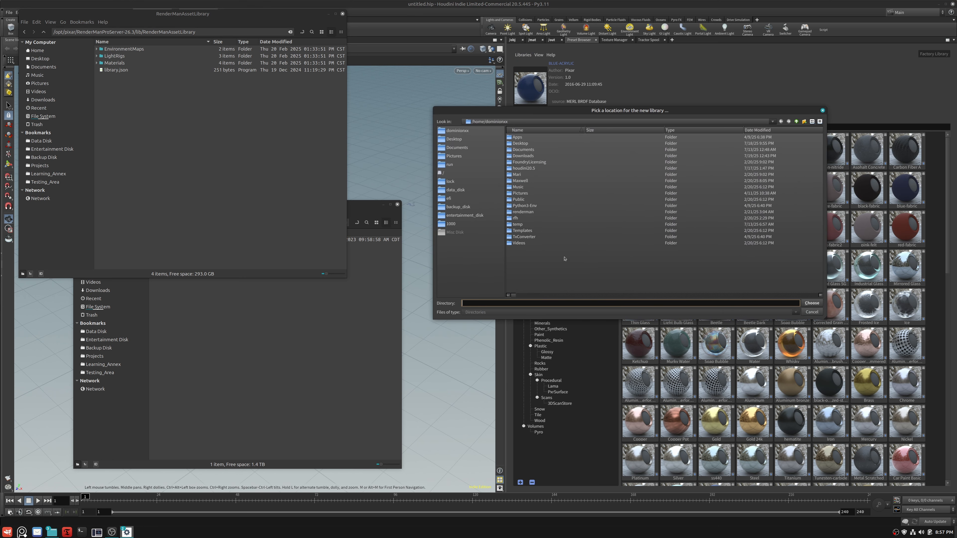
left_click(458, 189)
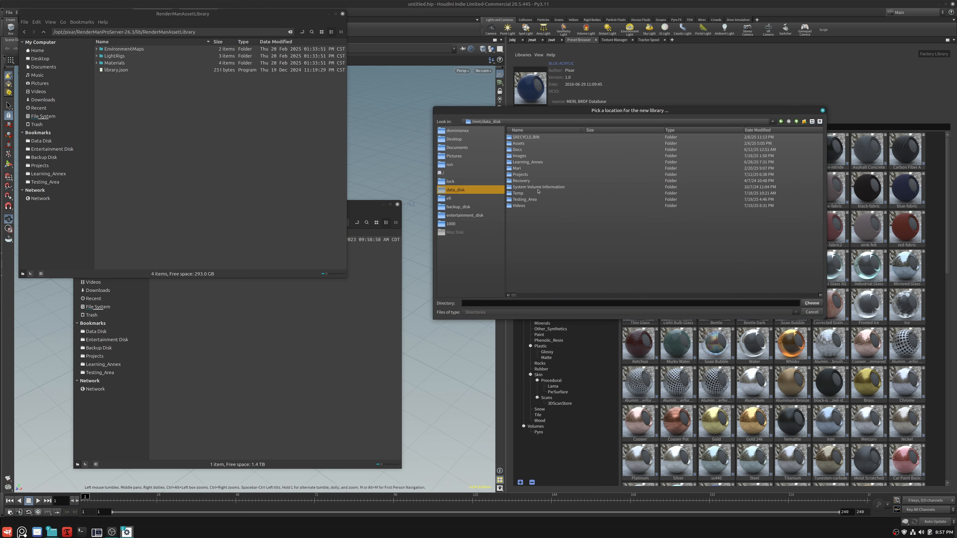
double_click(532, 156)
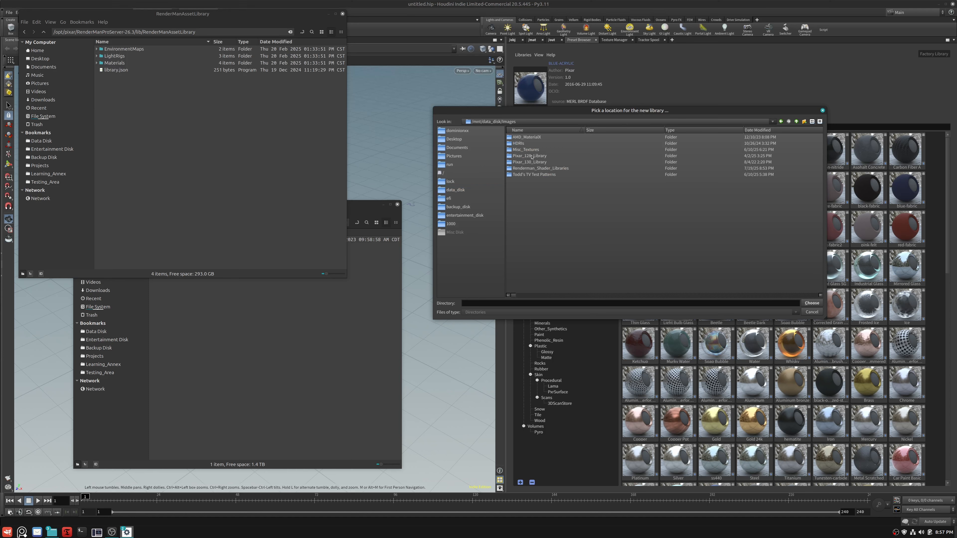
double_click(544, 169)
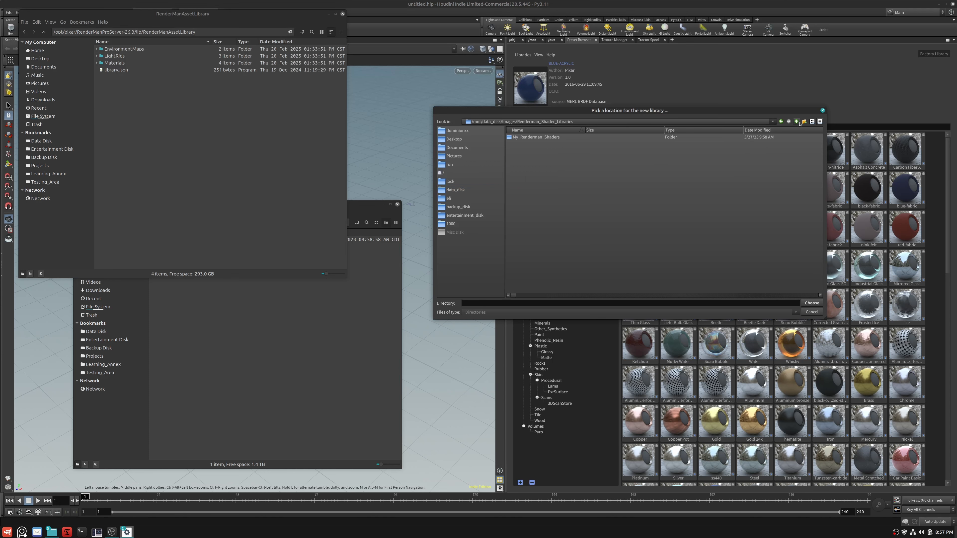
- Look inside the existing My_Renderman_Shaders folder and return to its parent folder
left_click(554, 137)
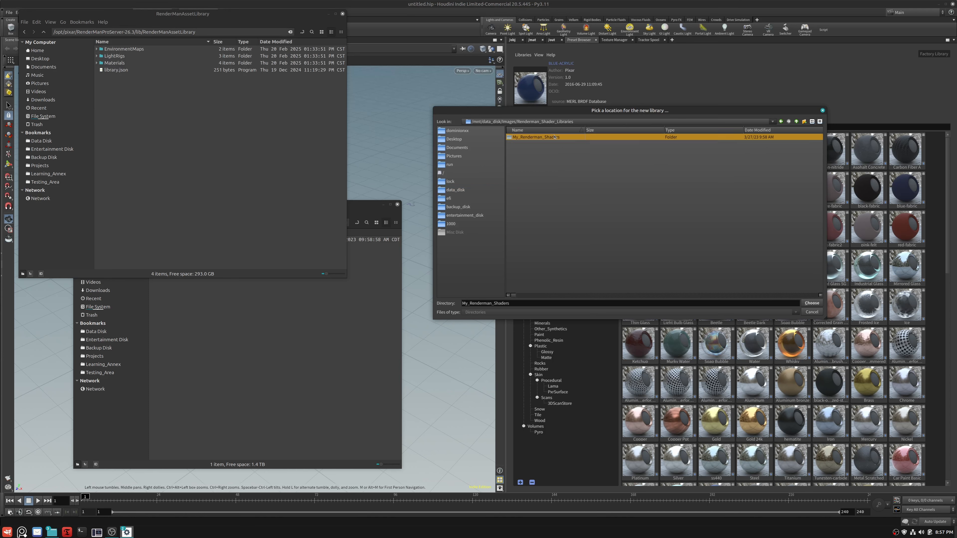
double_click(555, 137)
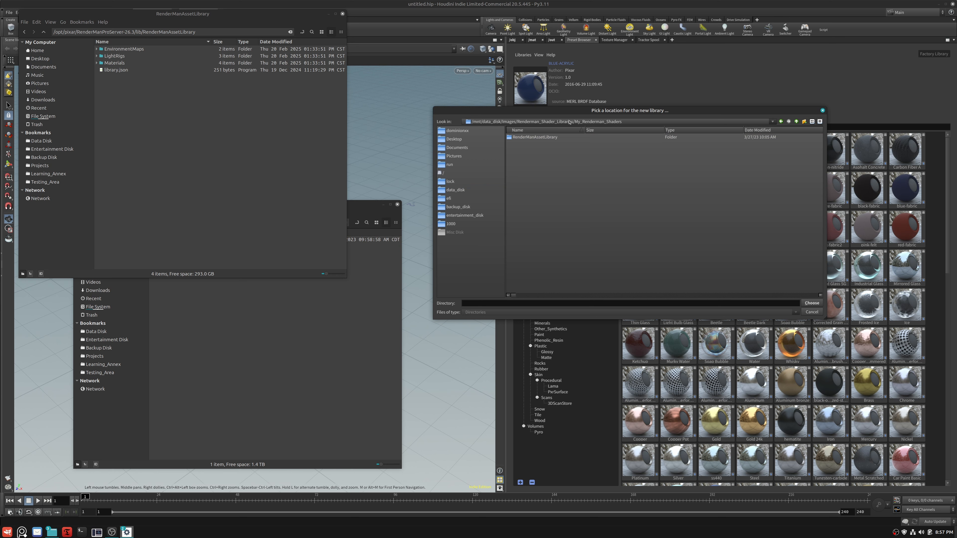
left_click(796, 121)
- Create a folder named Tutorial_Library inside Renderman_Shader_Libraries and choose it as the new library's location
left_click(804, 122)
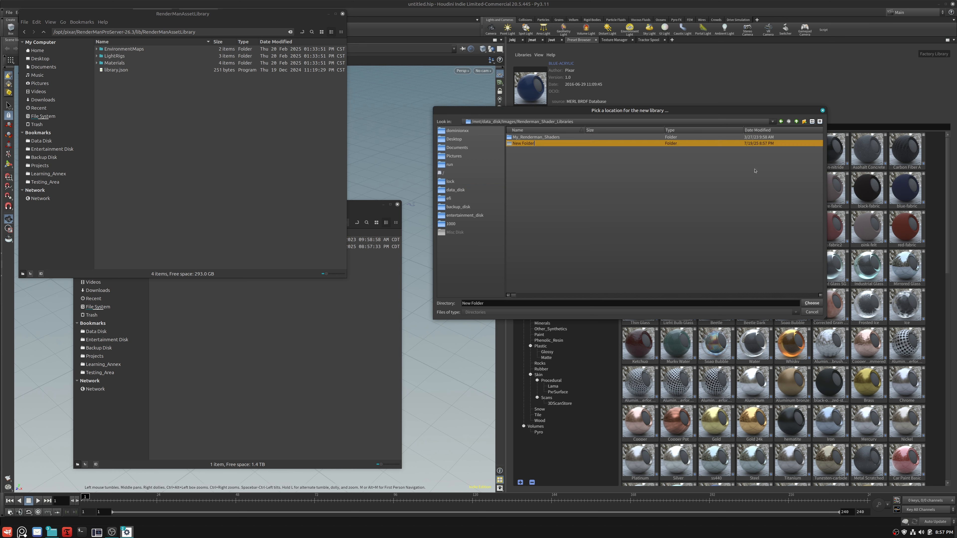
type("Tutorial_Library")
key("Return")
double_click(535, 143)
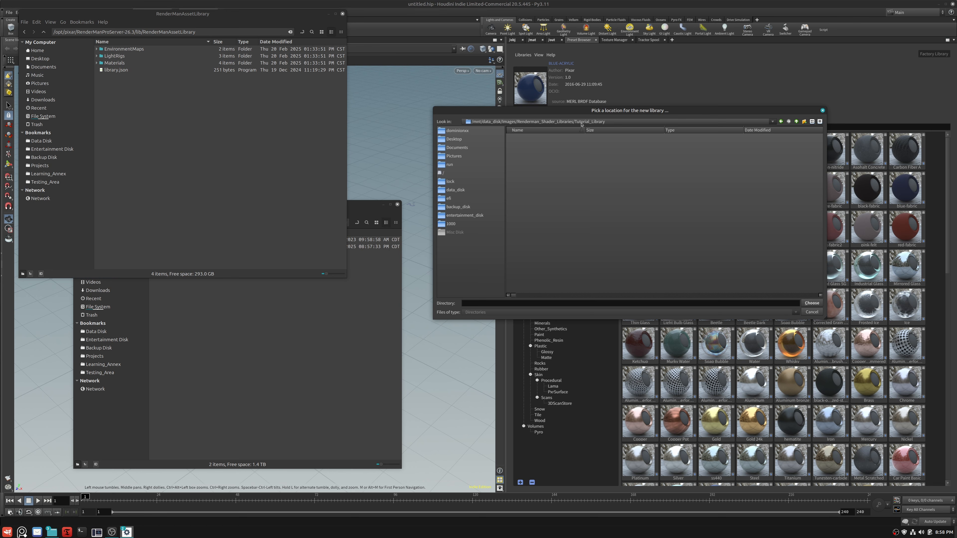
left_click(812, 302)
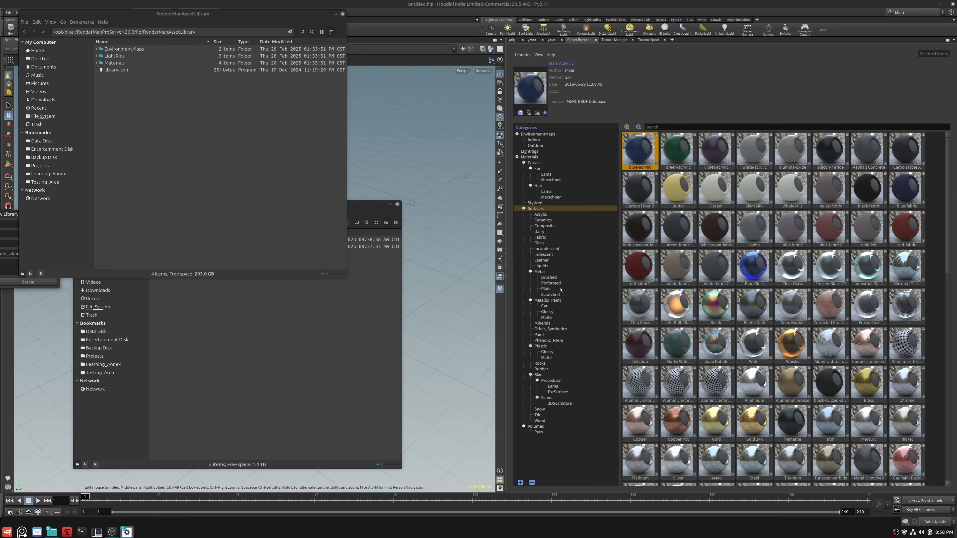
- Name the new library Tutorial_Library, fill in the author, and create the library
left_click_drag(5, 215, 411, 106)
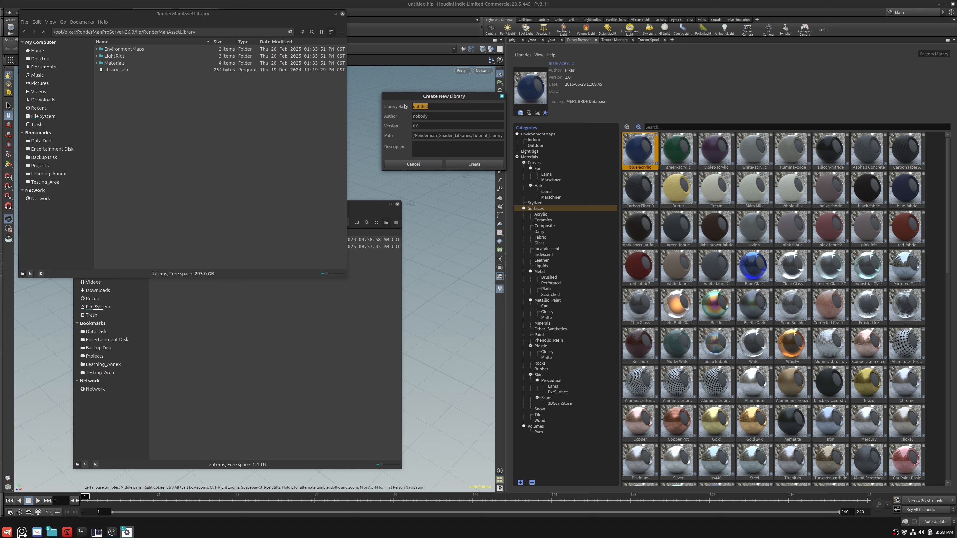
type("Tutorial_Library")
left_click(442, 118)
type("Te")
left_click(488, 164)
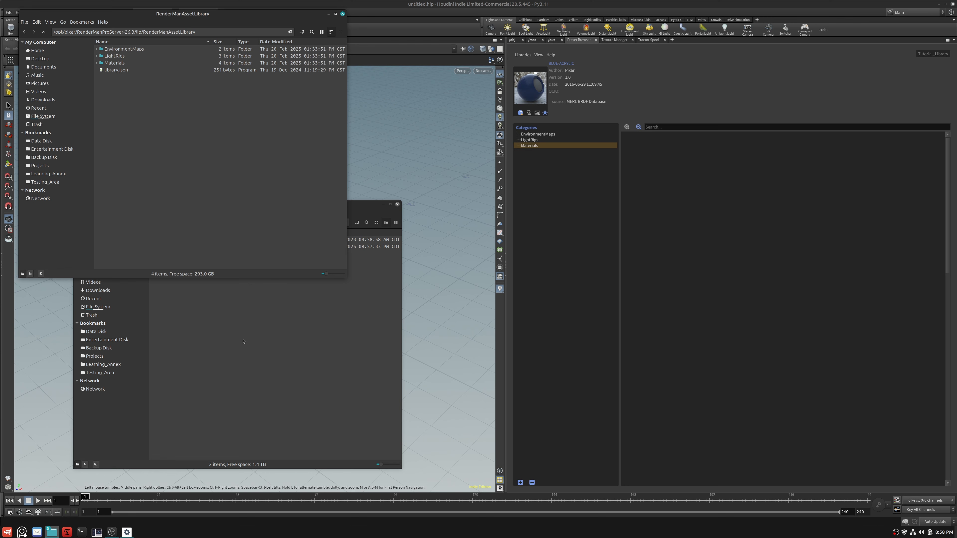
- In the file manager, open the RenderManAssetLibrary folder inside Tutorial_Library
left_click(243, 341)
left_click(183, 247)
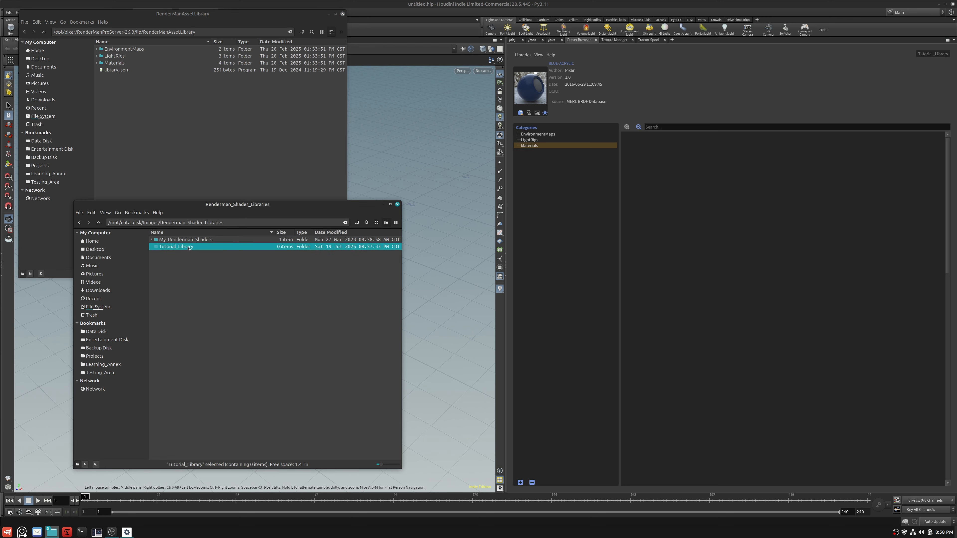
double_click(188, 247)
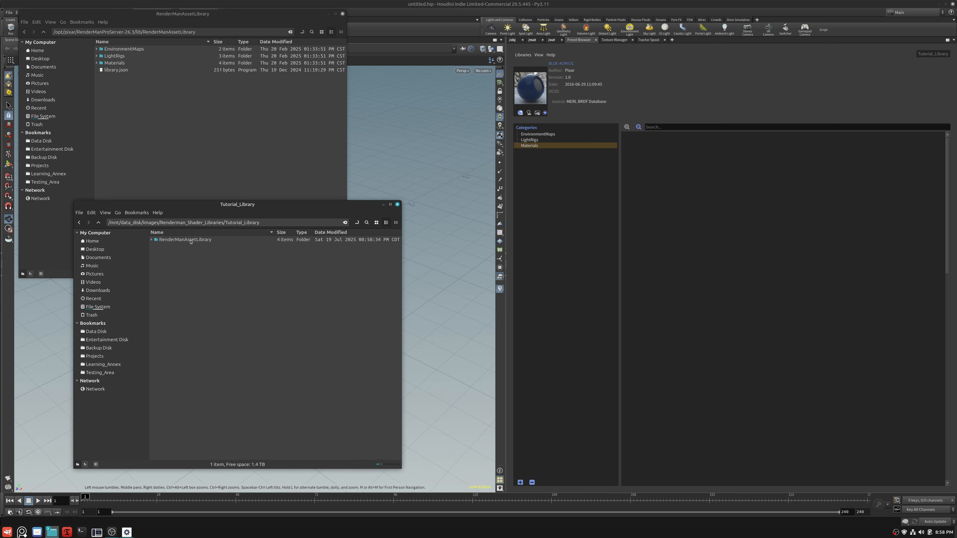
left_click(191, 240)
double_click(191, 240)
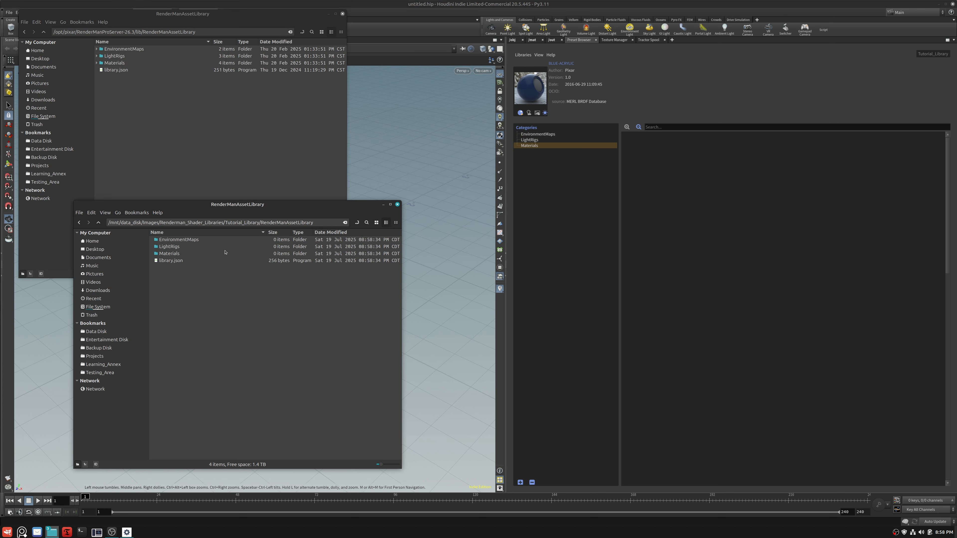
- Inspect the new library's EnvironmentMaps and LightRigs folders and its library.json file
double_click(186, 241)
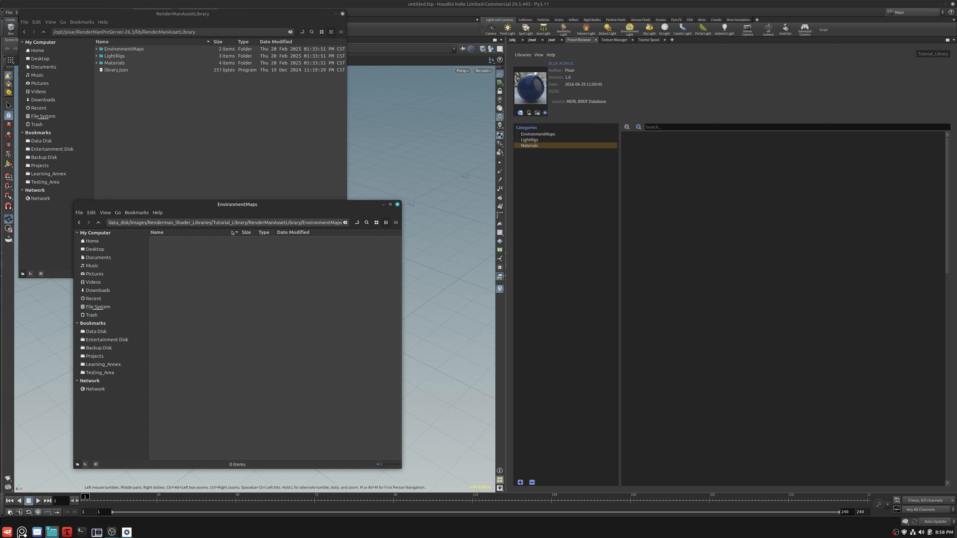
left_click(98, 222)
double_click(183, 248)
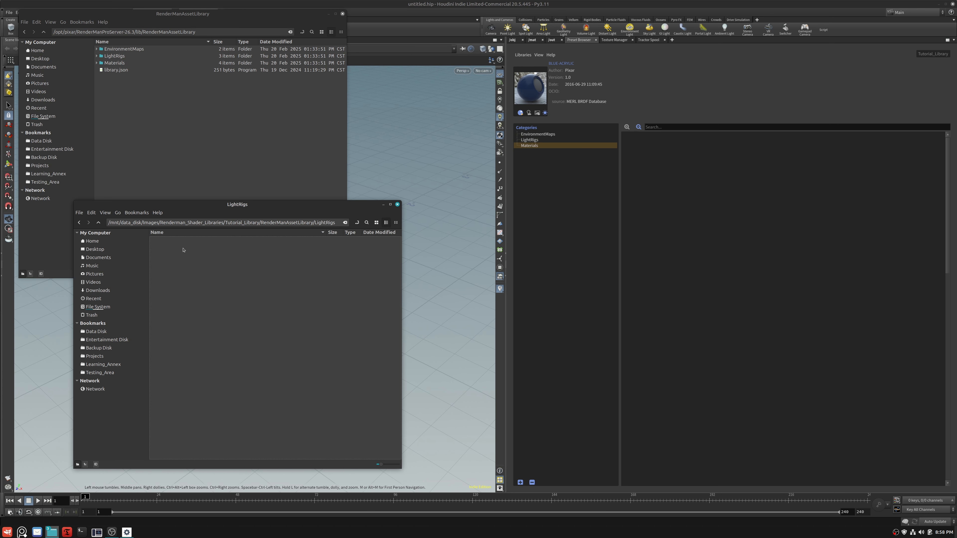
key("alt+Up")
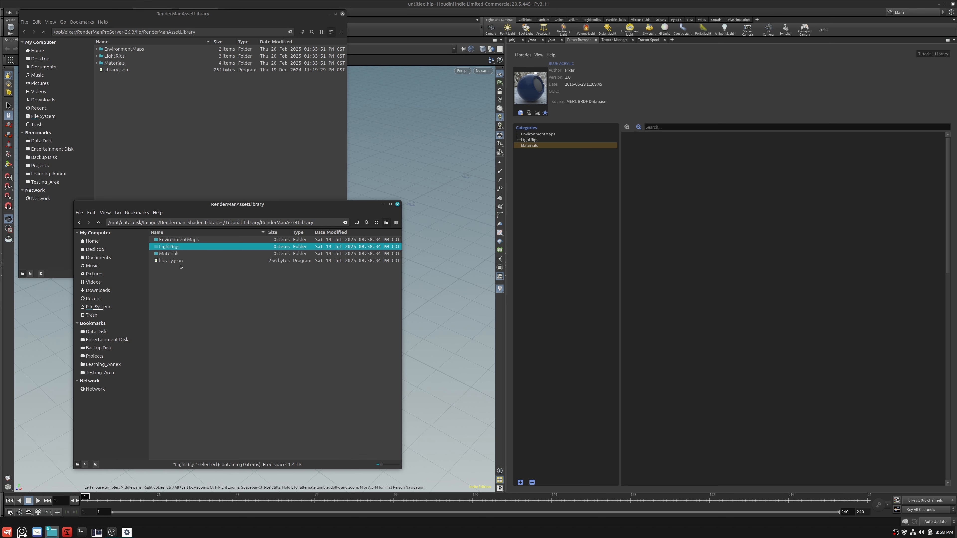
left_click(174, 261)
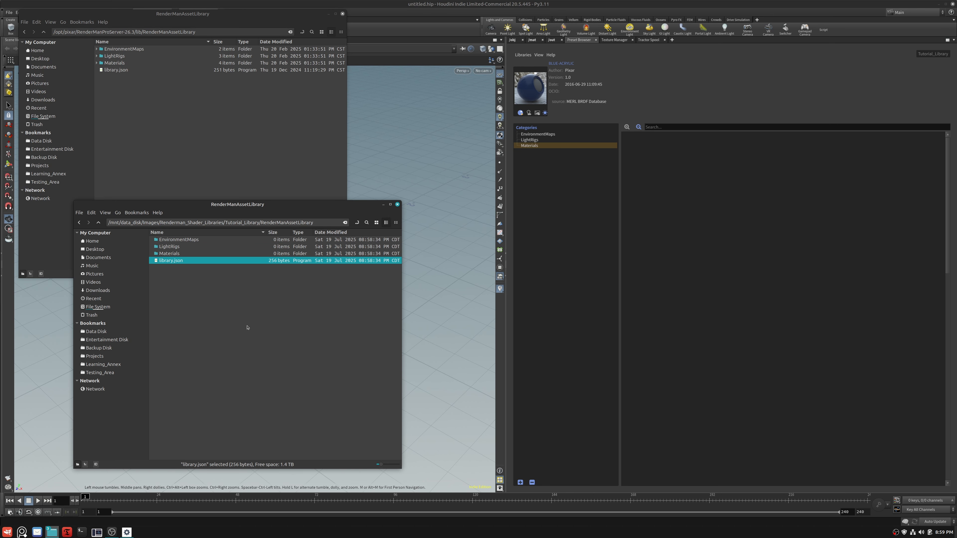
left_click(221, 290)
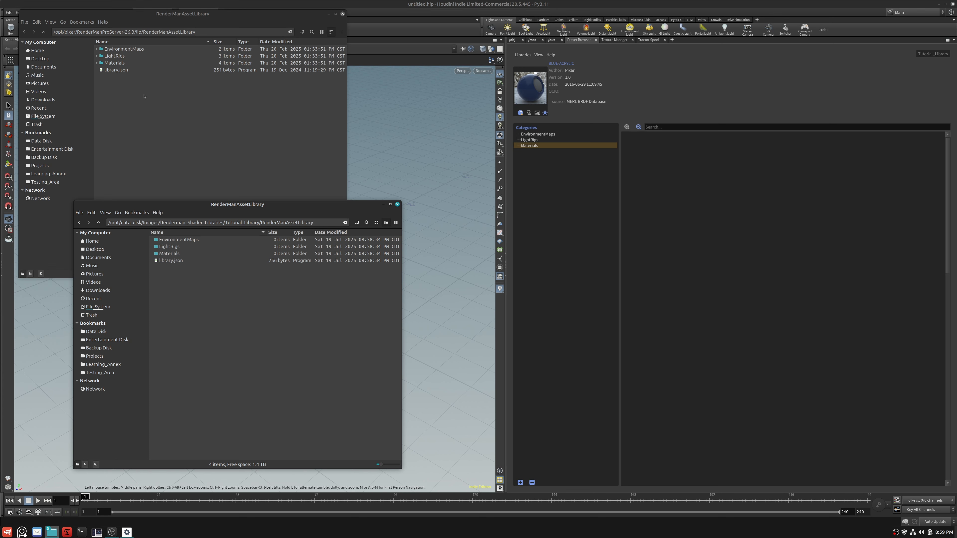
- Permanently delete the EnvironmentMaps, LightRigs and Materials folders from Tutorial_Library's RenderManAssetLibrary folder, keeping library.json
left_click(188, 240)
left_click(180, 254, "shift")
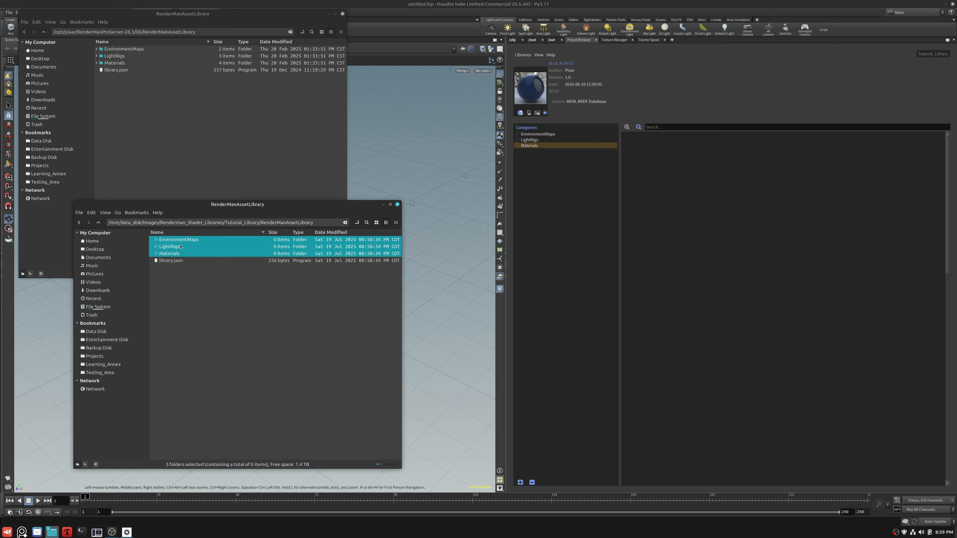
right_click(180, 247)
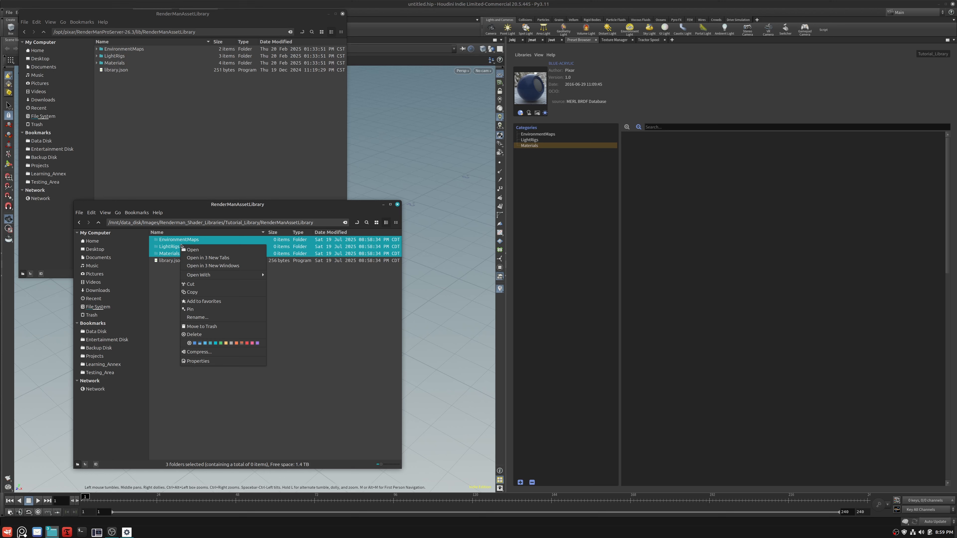
left_click(230, 335)
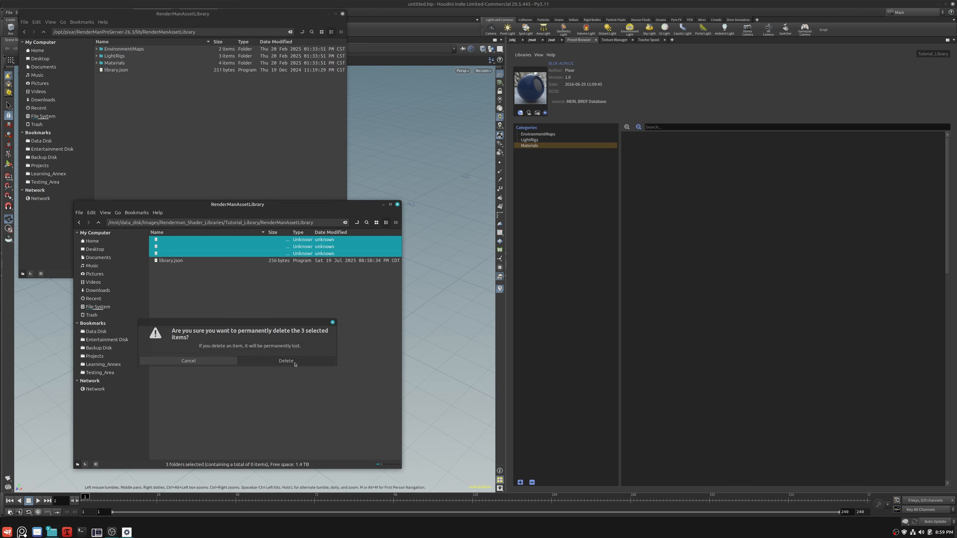
left_click(287, 361)
- Copy the EnvironmentMaps, LightRigs and Materials folders from RenderManProServer-26.3's asset library into Tutorial_Library's RenderManAssetLibrary folder and check the copied EnvironmentMaps
left_click(124, 49)
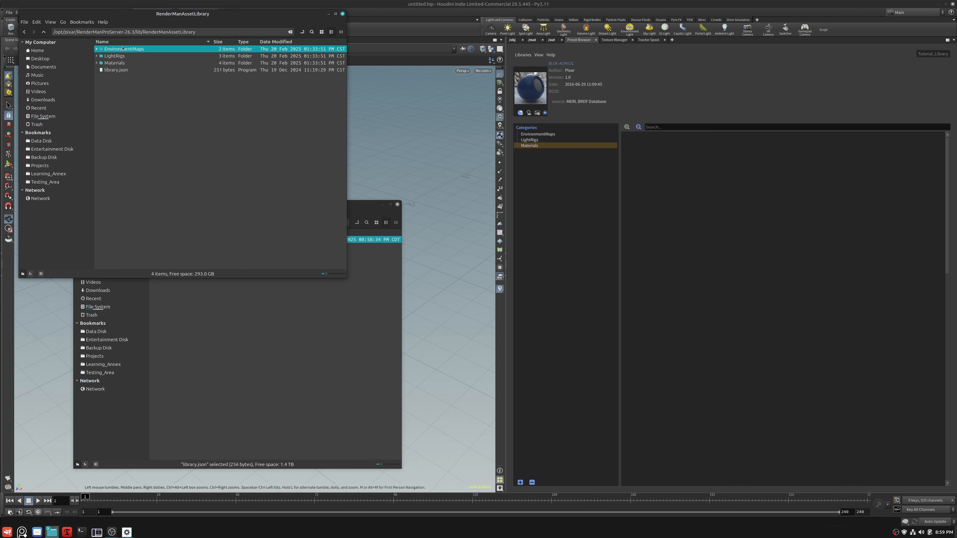
left_click(120, 63, "shift")
left_click_drag(120, 63, 279, 343)
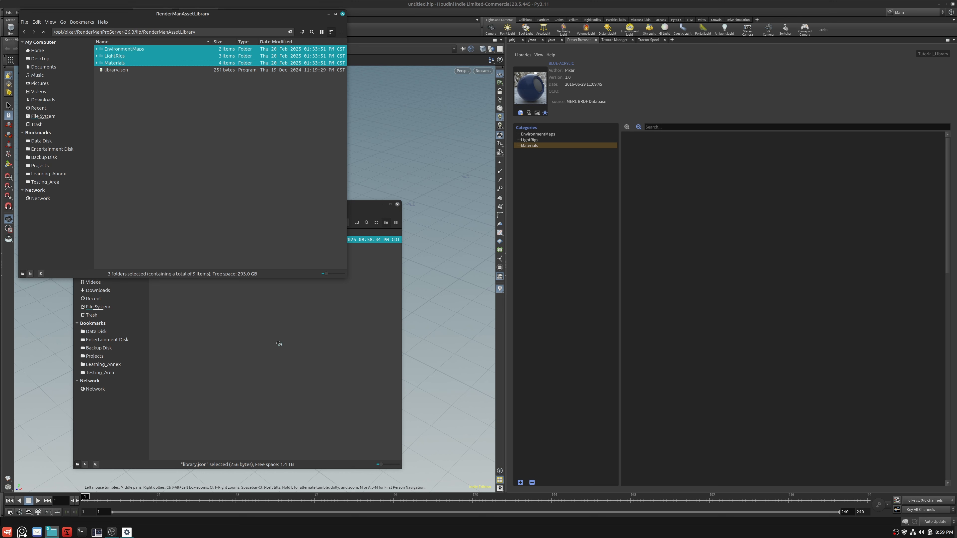
left_click(368, 206)
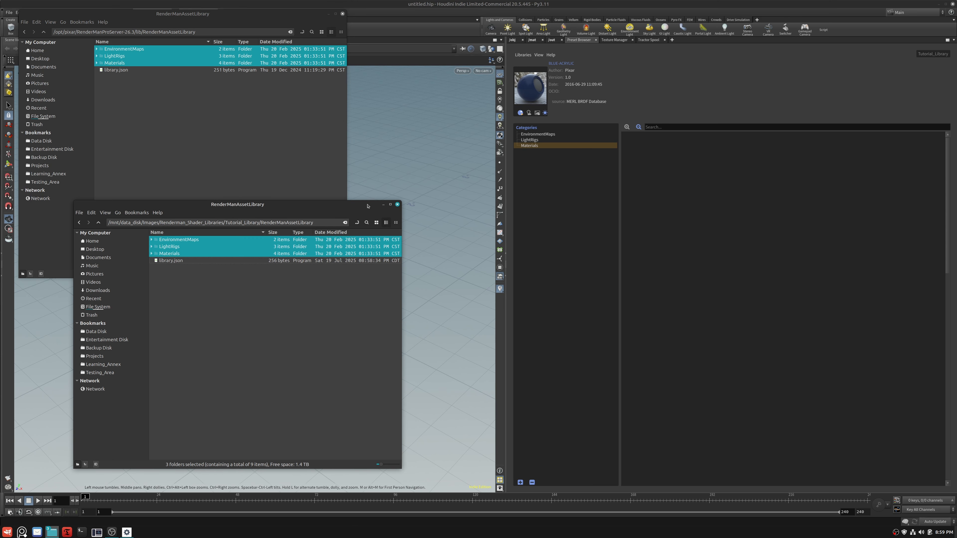
left_click(268, 348)
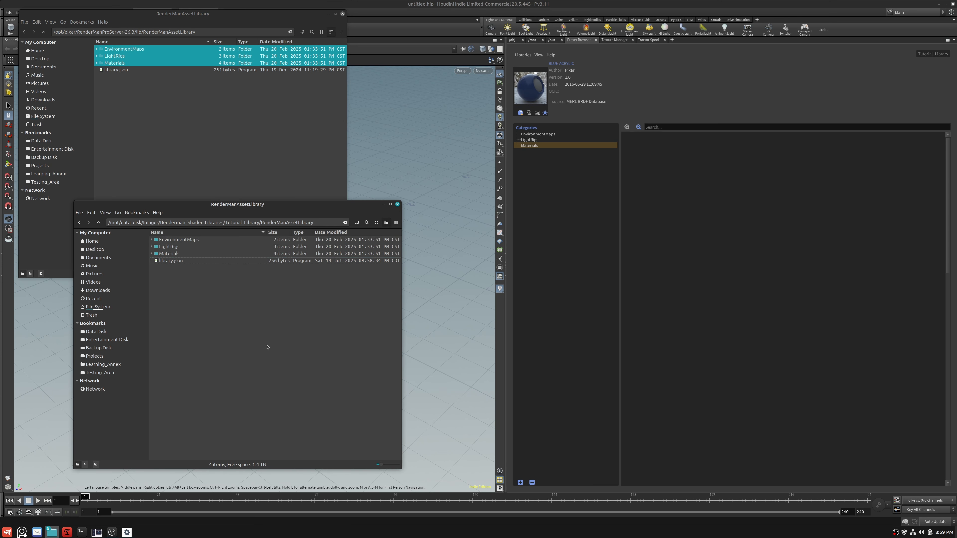
left_click(152, 240)
left_click(151, 240)
- Restart Houdini and display the Preset Browser to reload Tutorial_Library
left_click(954, 4)
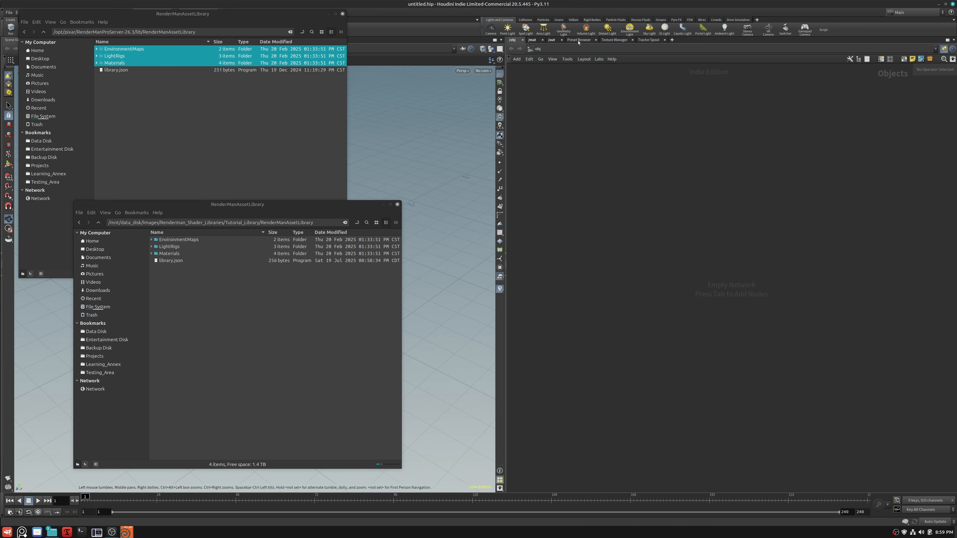
left_click(579, 40)
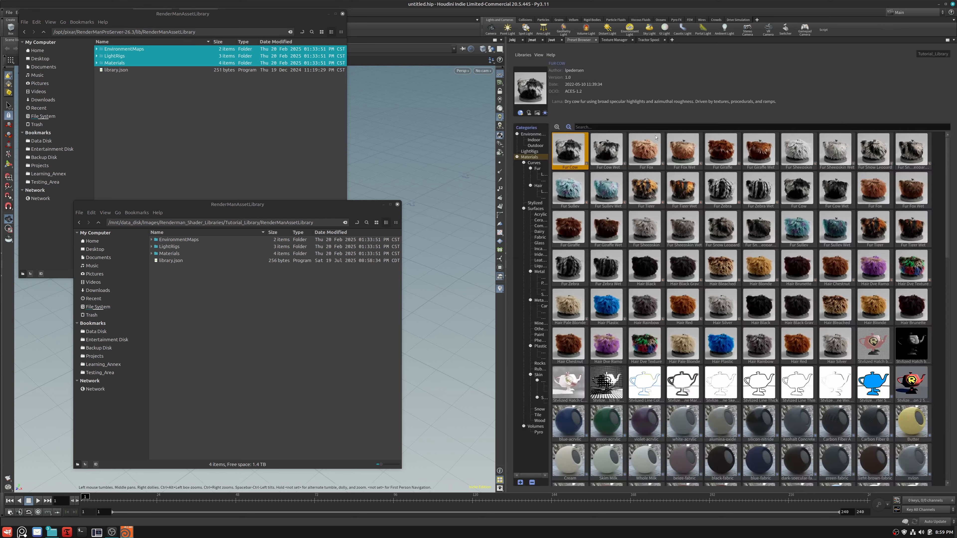
- Widen the Preset Browser's category list to fit the full names and view the Snow material presets
left_click(539, 56)
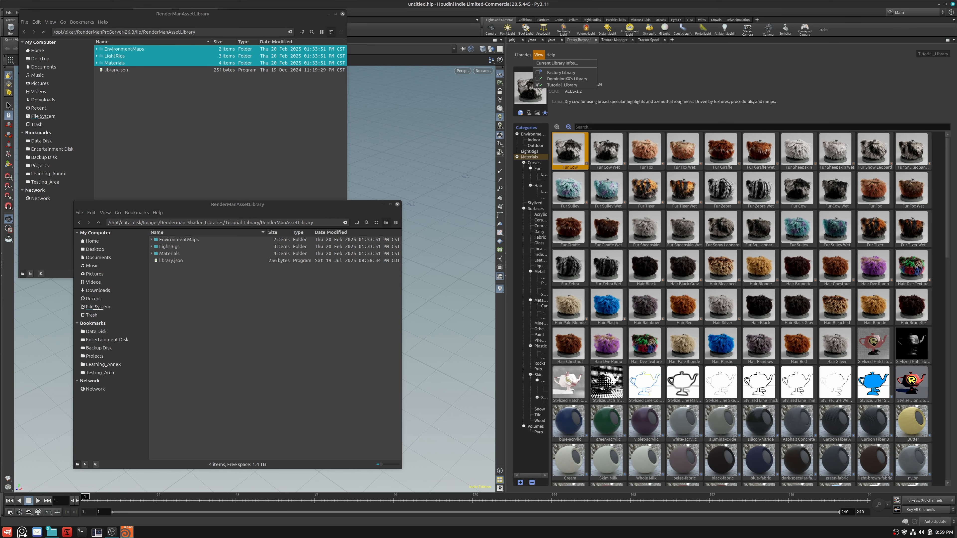
left_click(536, 179)
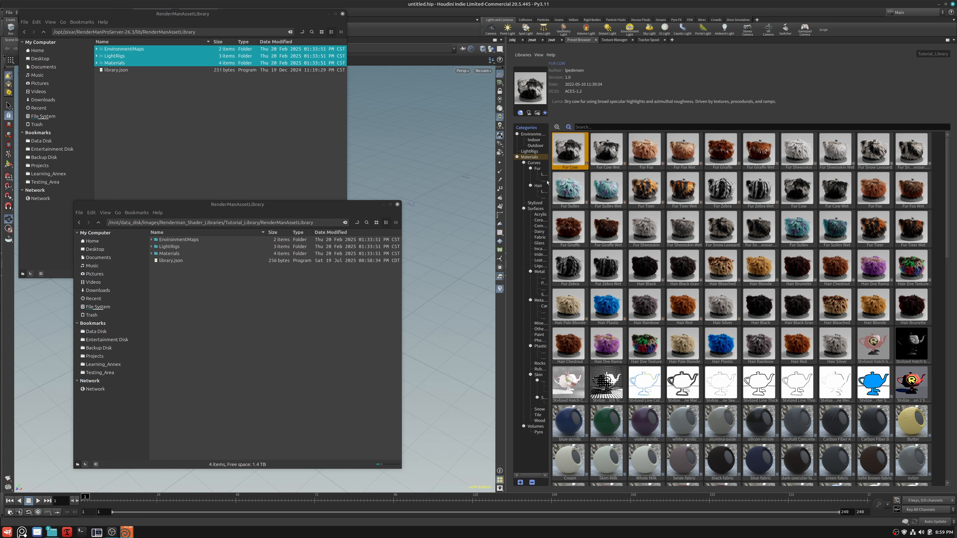
left_click_drag(550, 178, 614, 177)
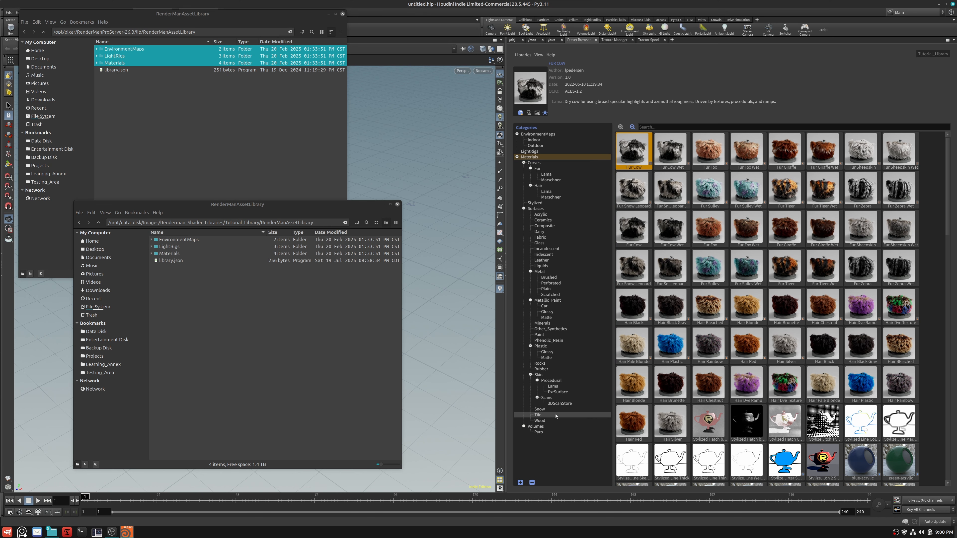
left_click(539, 415)
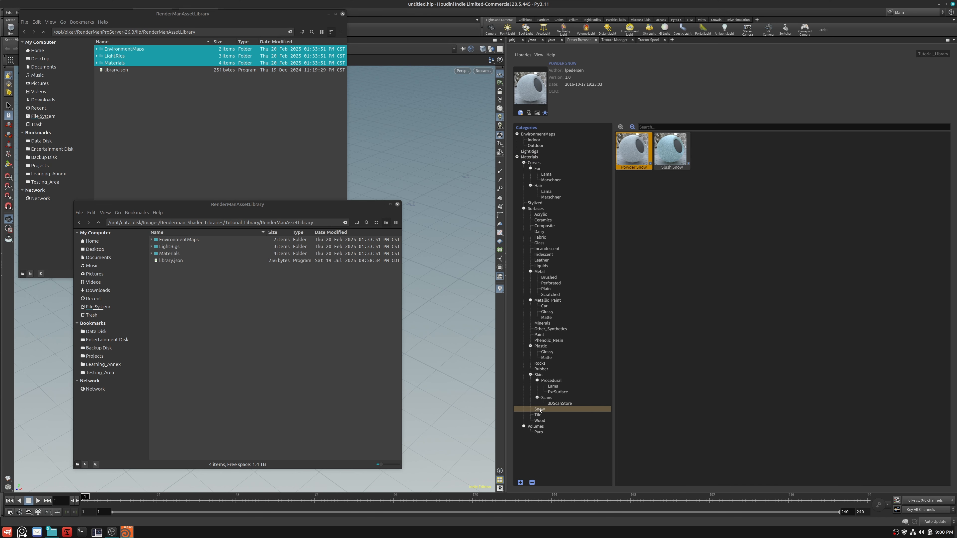
left_click(540, 409)
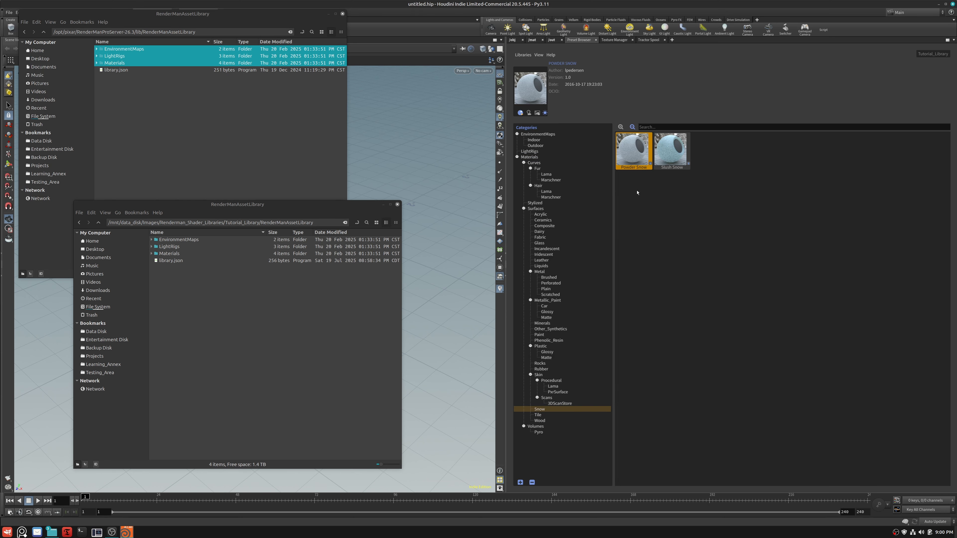
- Collapse the Materials category and view Tutorial_Library's EnvironmentMaps, LightRigs and Materials presets in turn
left_click(517, 157)
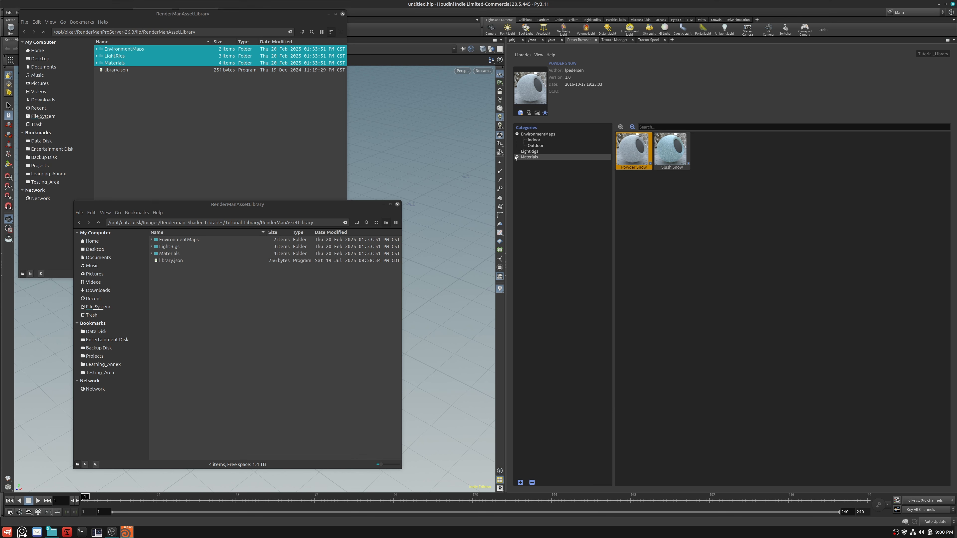
left_click(532, 134)
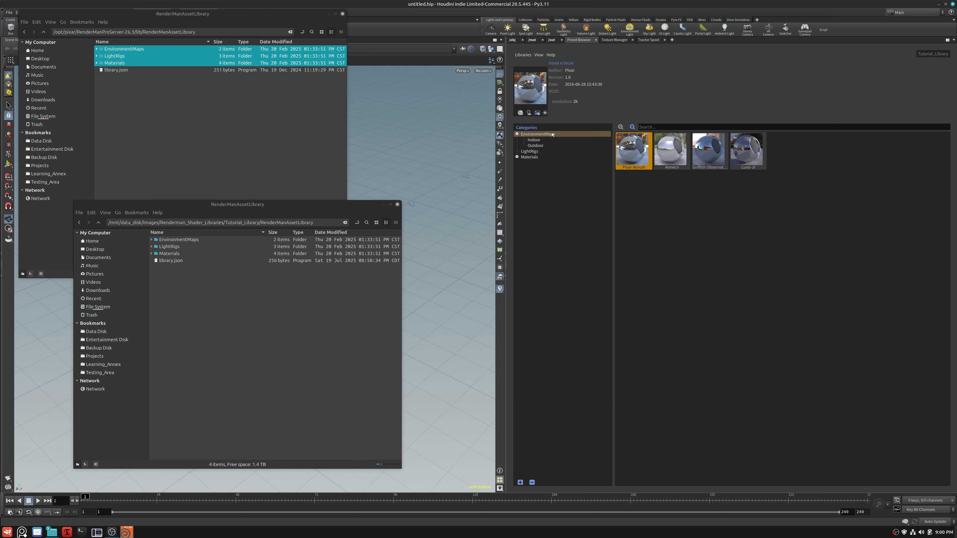
left_click(531, 151)
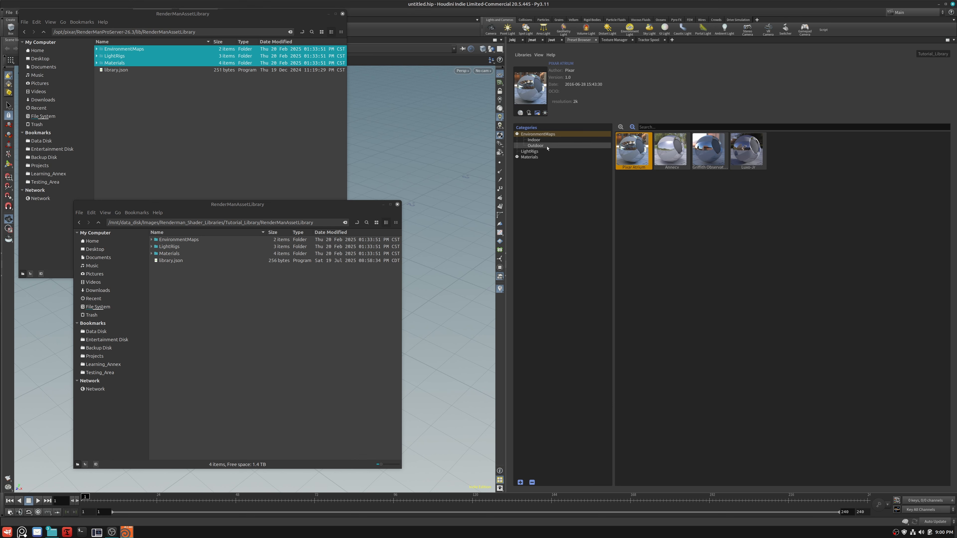
left_click(538, 158)
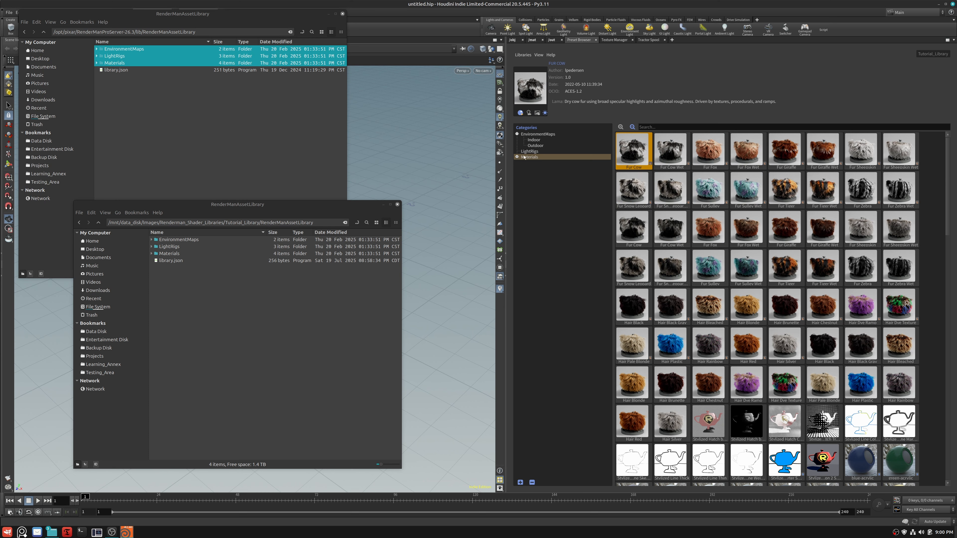
- Switch the Preset Browser to the existing personal library and inspect the Quixel category's Metalness, MultiTexture and Standard template presets
left_click(539, 54)
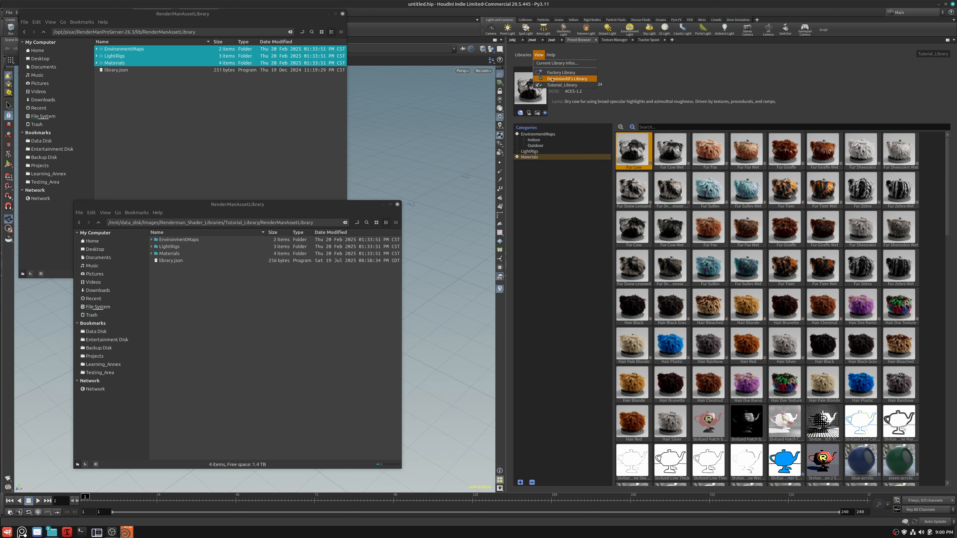
left_click(538, 79)
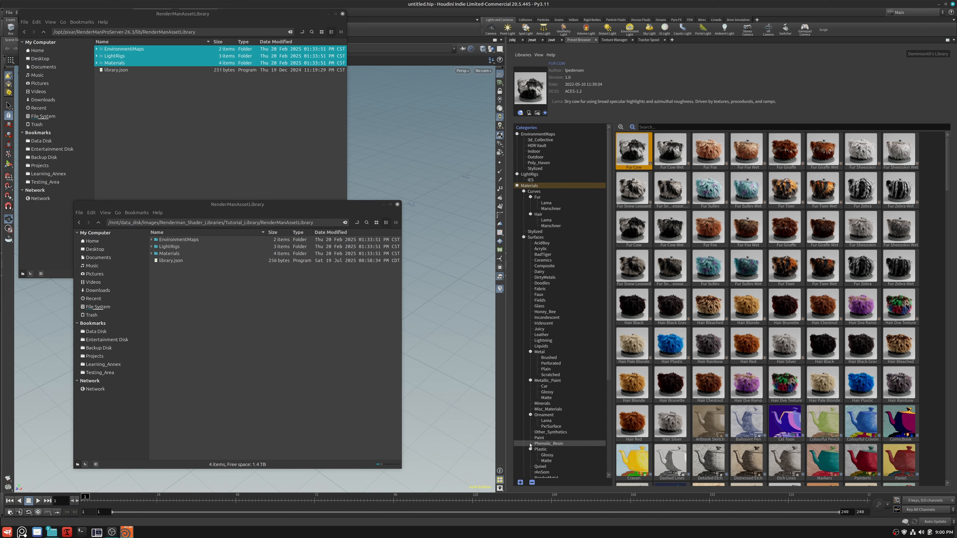
left_click(541, 467)
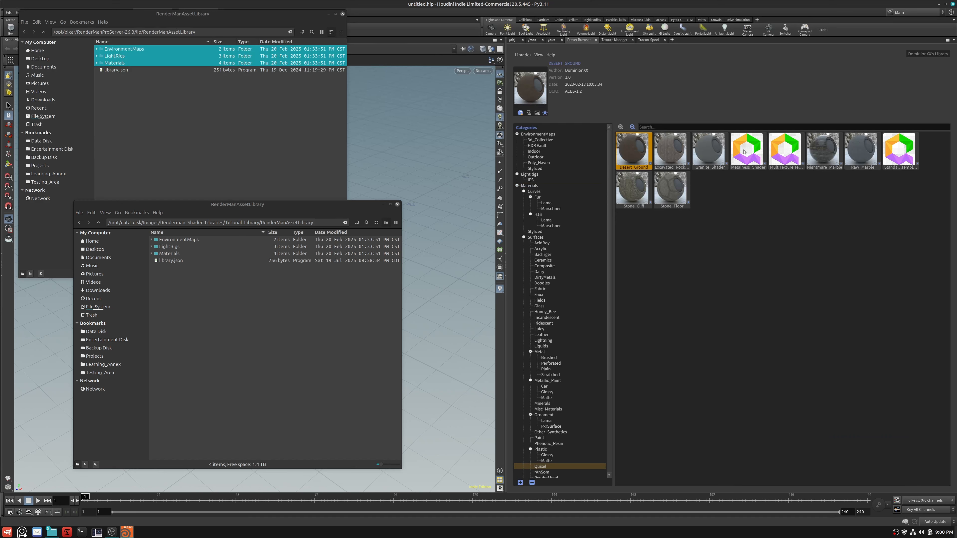
left_click(740, 157)
left_click(794, 154)
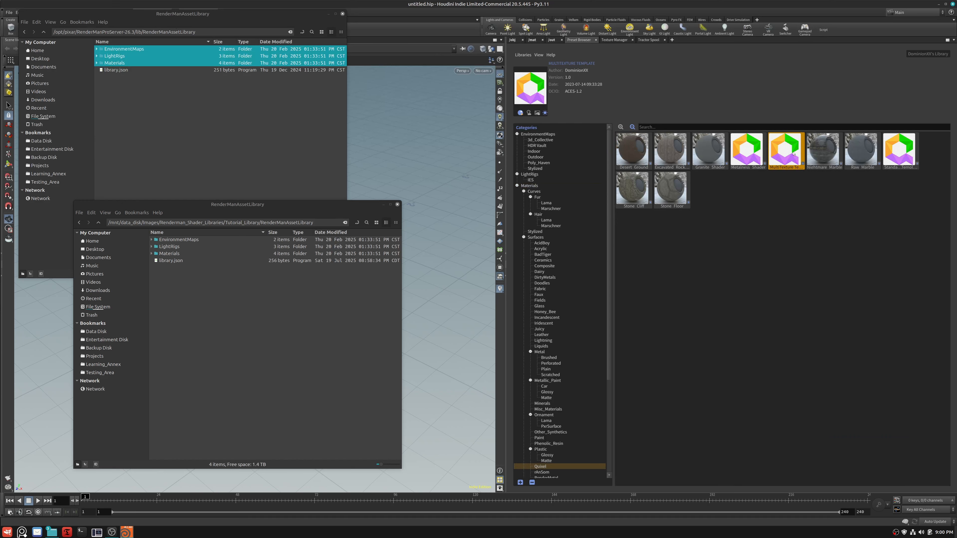
left_click(907, 151)
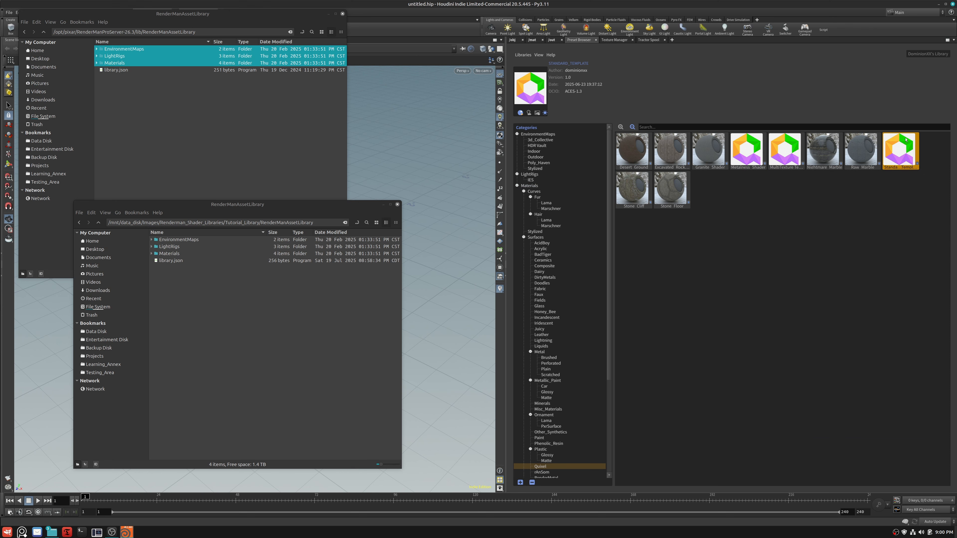
- Browse in the file manager to the My_Renderman_Shaders library's Materials/Surfaces/Quixel folder
left_click(225, 86)
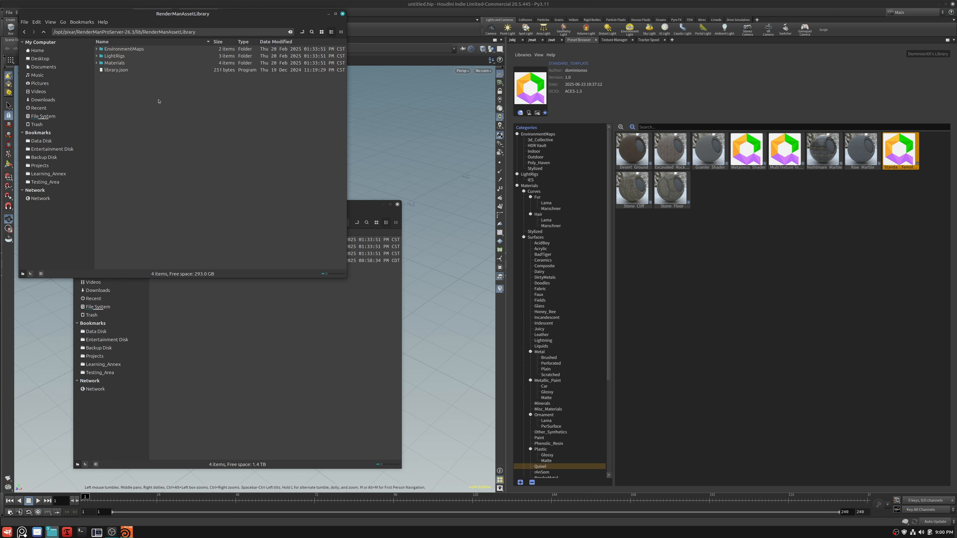
left_click(324, 339)
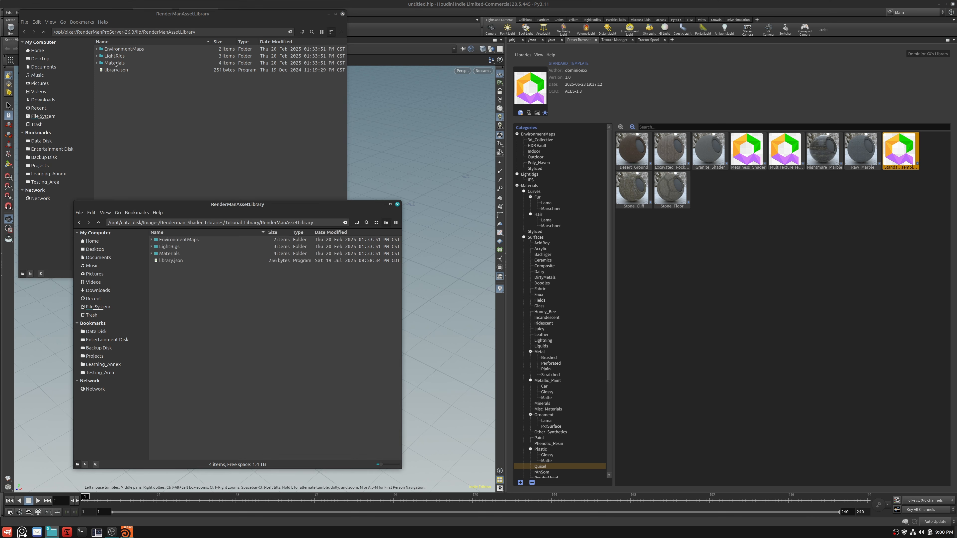
left_click(98, 223)
left_click(99, 223)
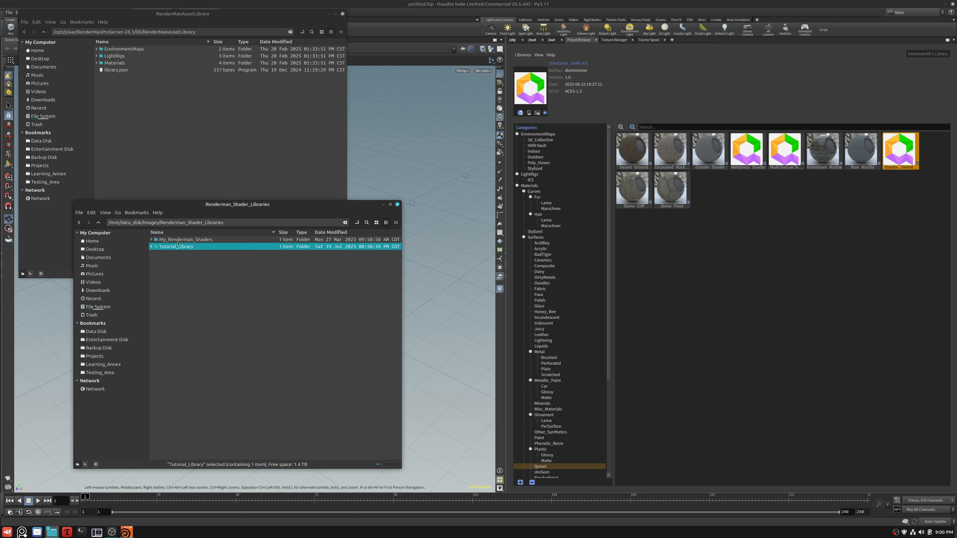
double_click(186, 246)
double_click(186, 240)
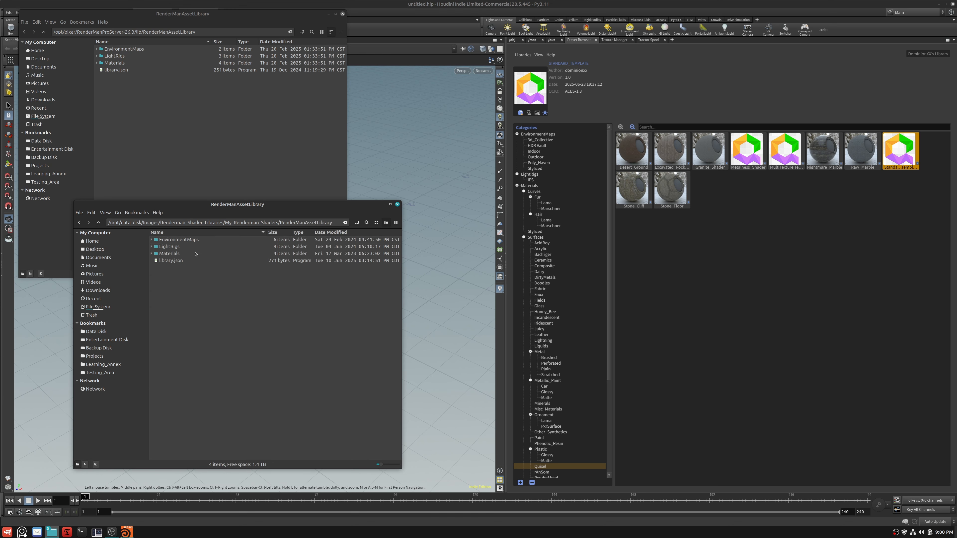
double_click(178, 254)
double_click(177, 253)
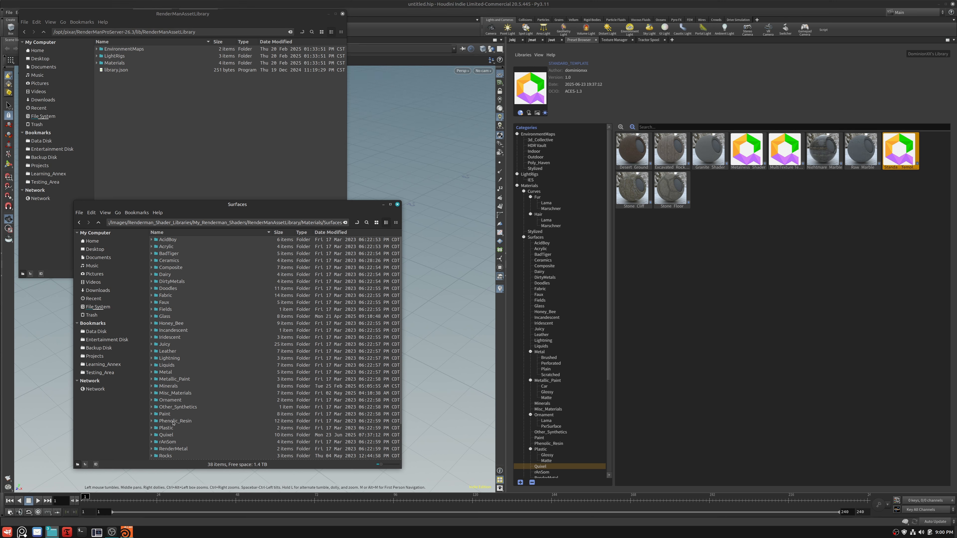
double_click(166, 435)
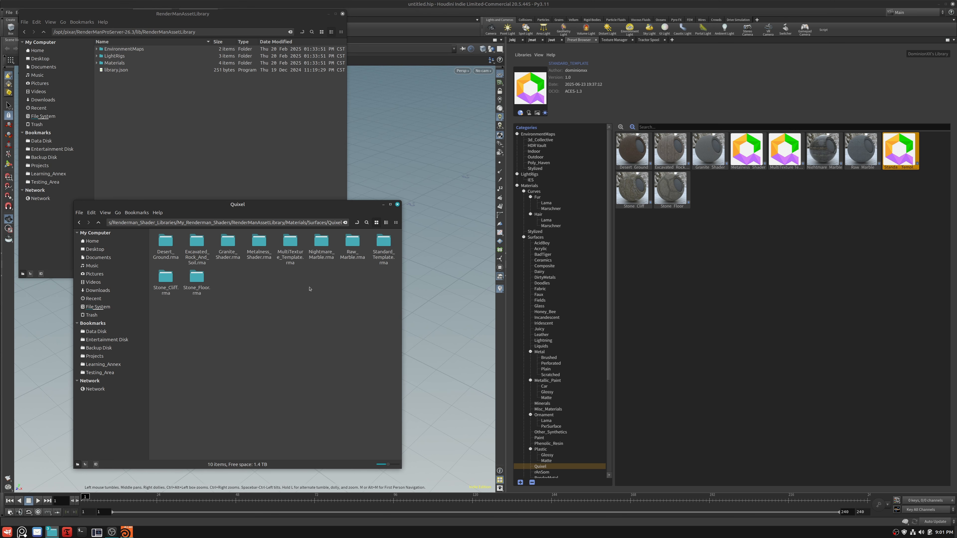
- Select the Metalness_Shader preset, view asset_100.png from its Metalness_Shader.rma folder, and close the image viewer
left_click(747, 152)
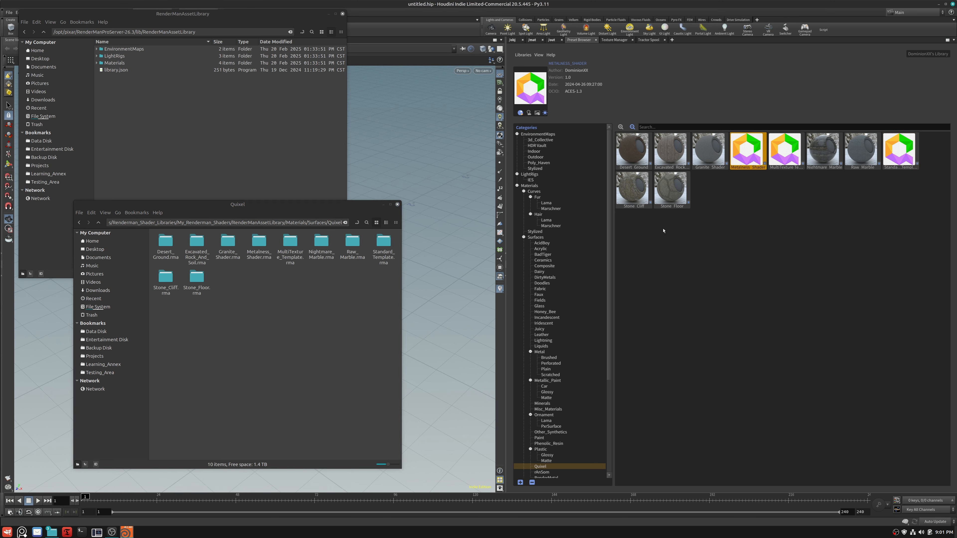
double_click(260, 242)
left_click(185, 247)
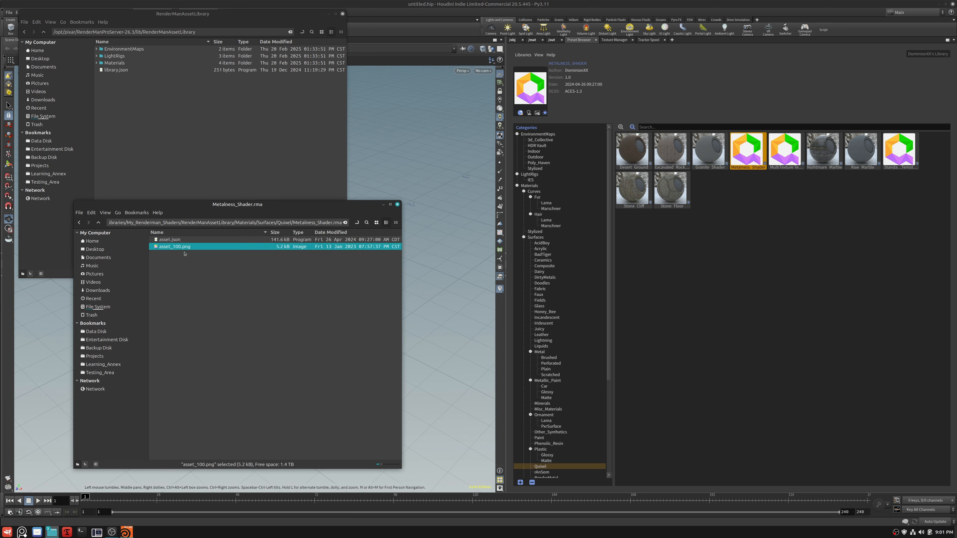
double_click(168, 247)
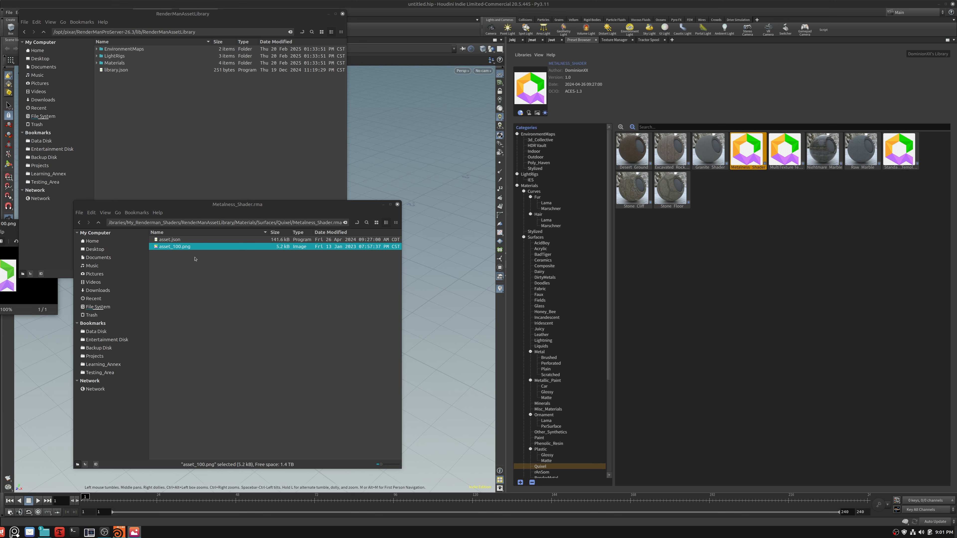
left_click_drag(1, 224, 414, 88)
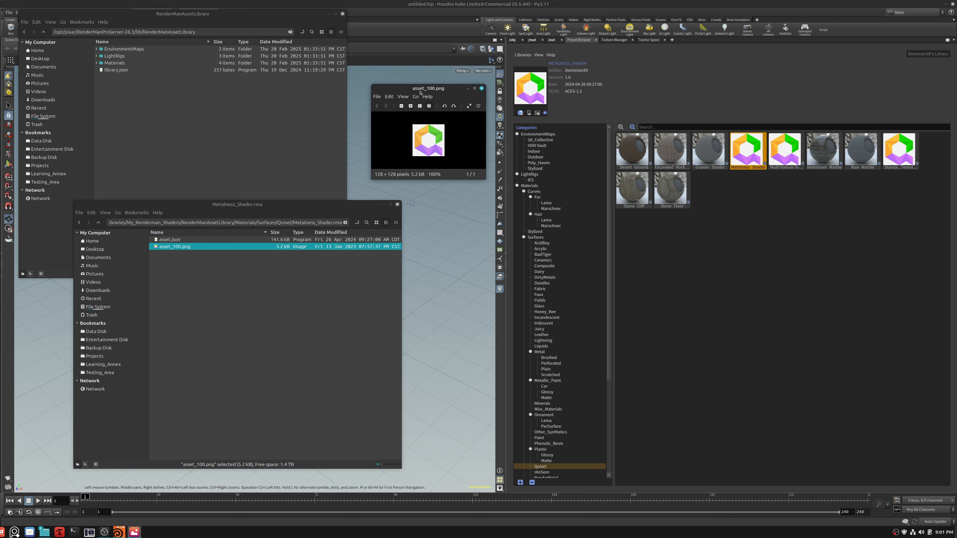
left_click(482, 89)
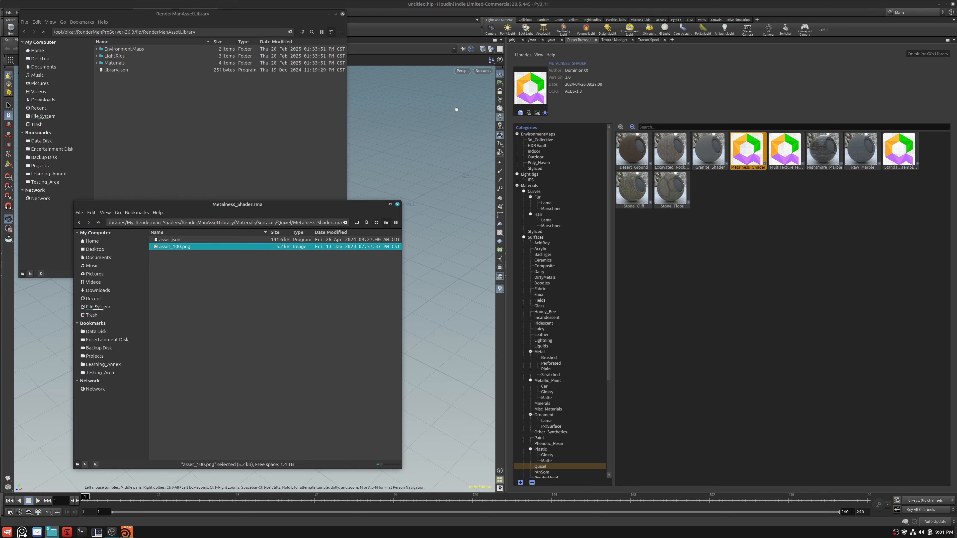
- Close both file manager windows and switch the Preset Browser back to Tutorial_Library
left_click(397, 204)
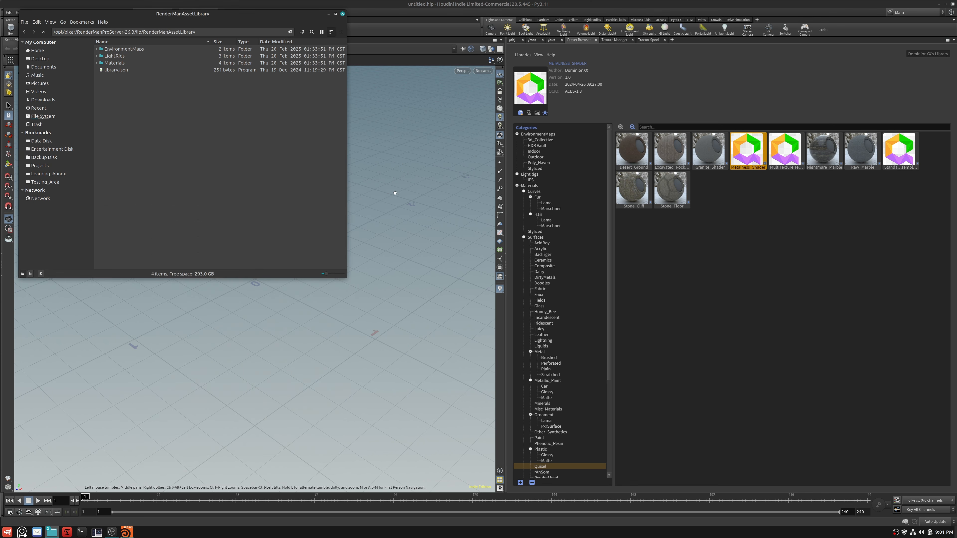
left_click(342, 14)
left_click(539, 54)
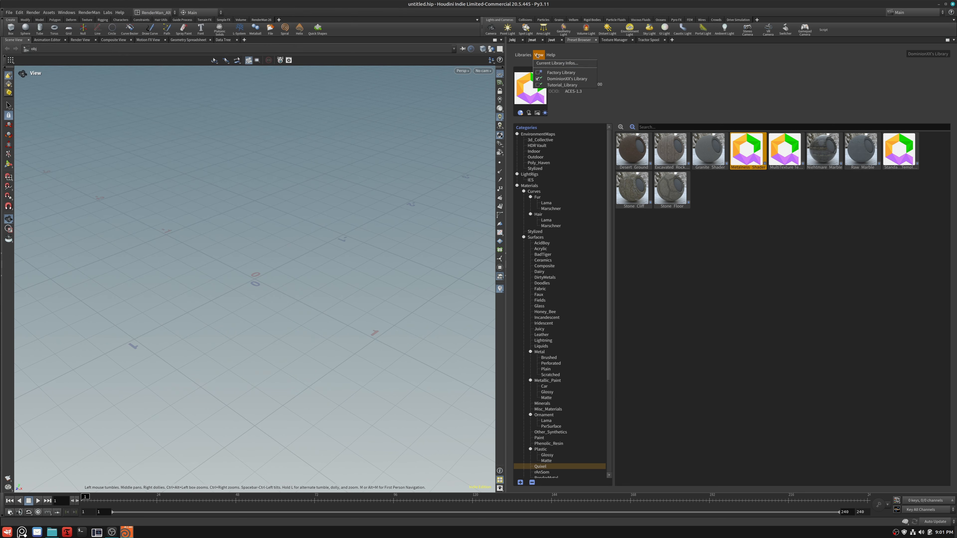
left_click(538, 86)
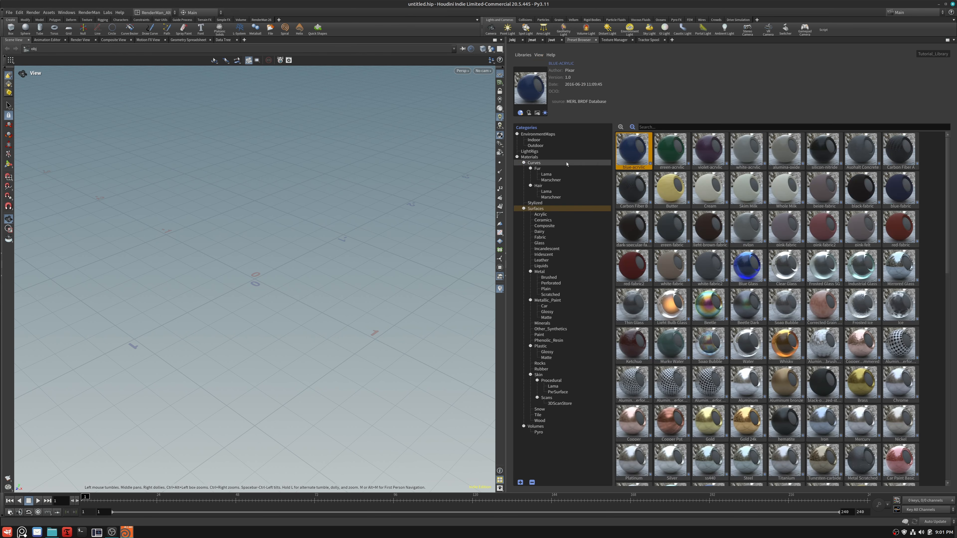
- Examine the data disk's Images folder, where Renderman_Shader_Libraries is stored, in the file manager and close the window
left_click(538, 55)
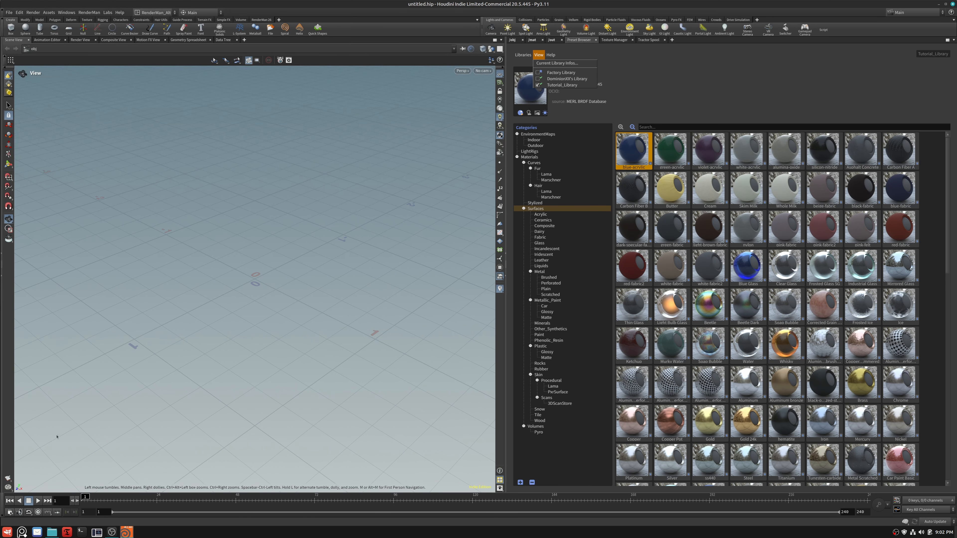
left_click(50, 530)
left_click(59, 509)
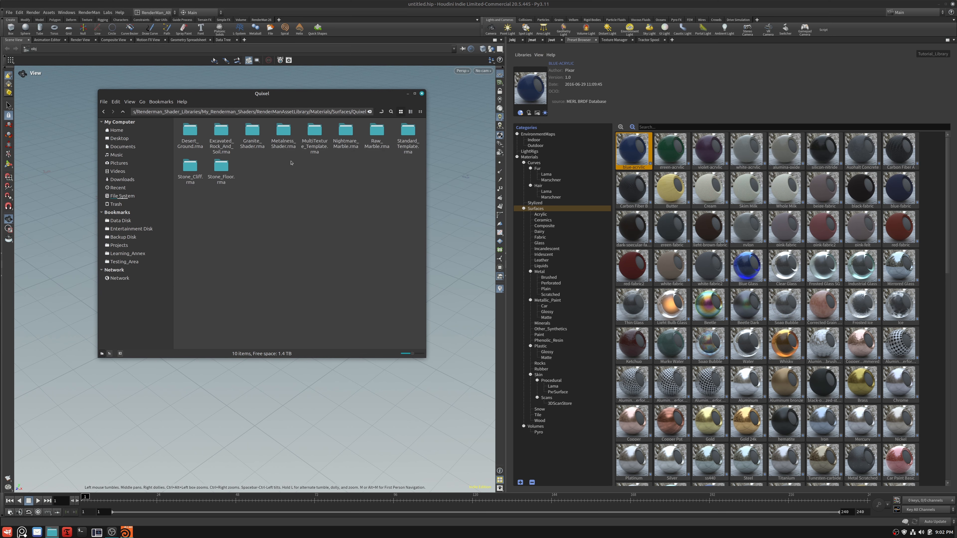
left_click(119, 221)
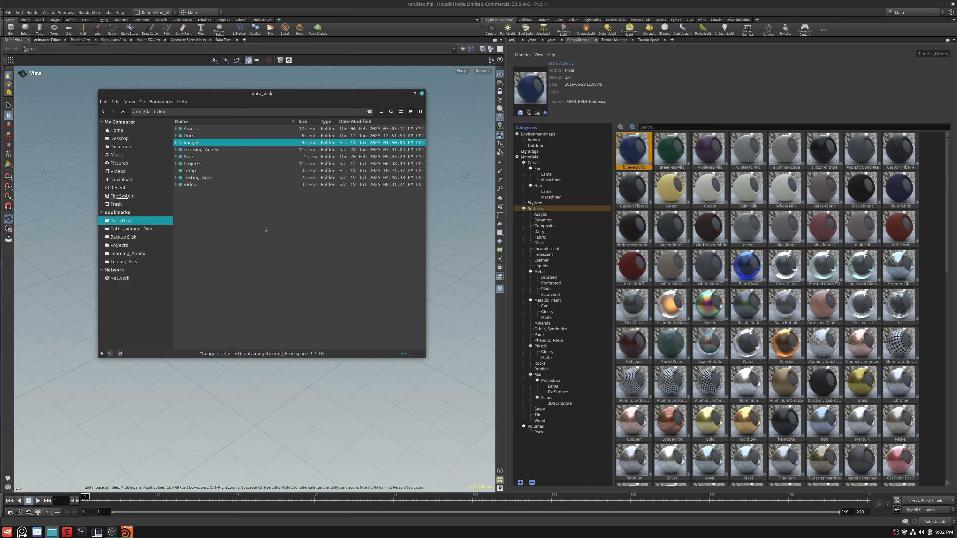
double_click(200, 144)
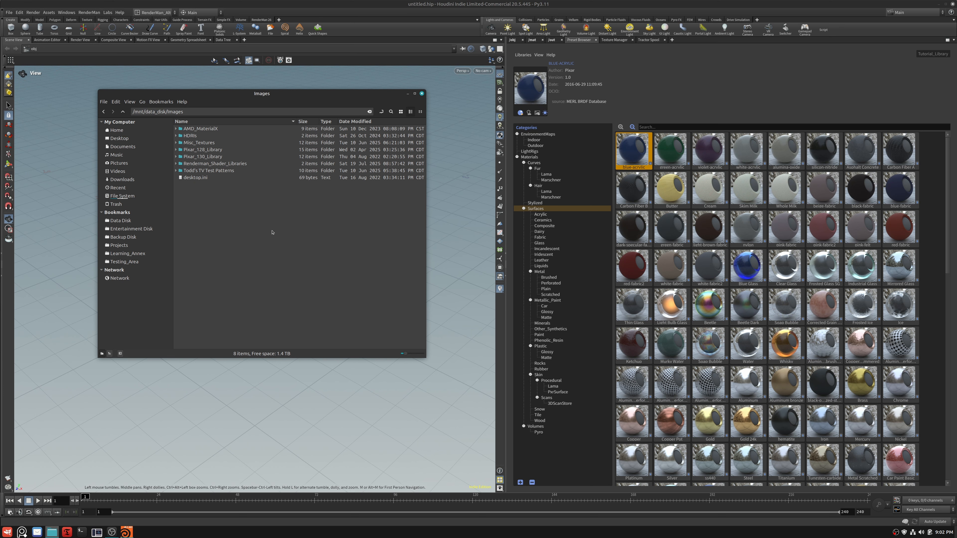
left_click(422, 94)
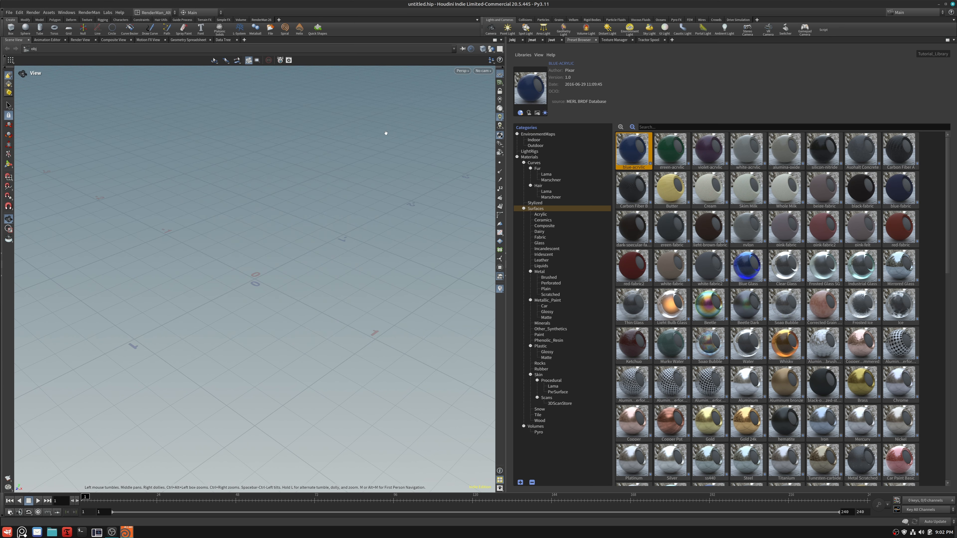